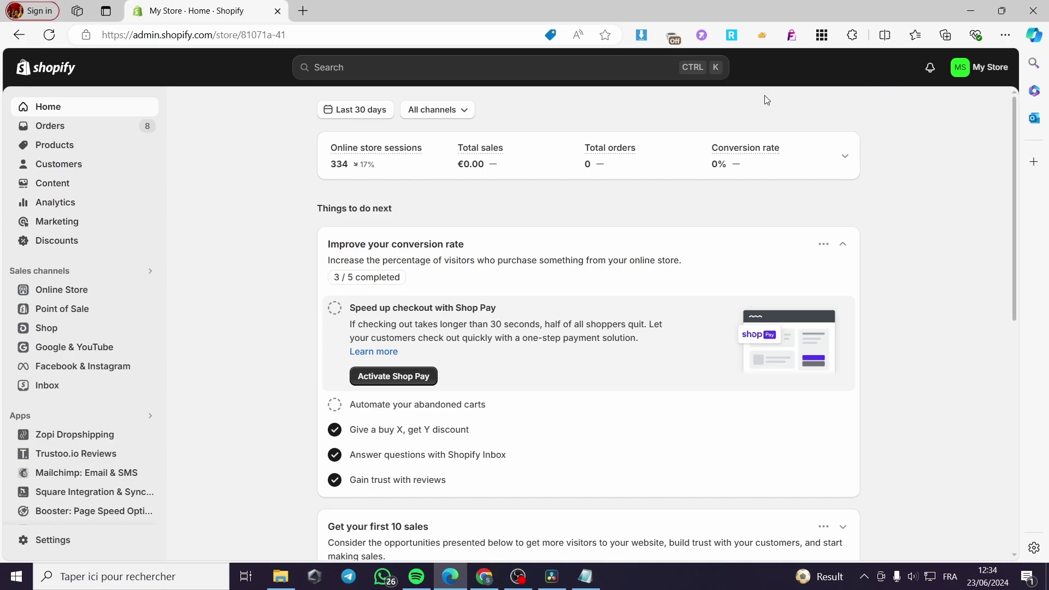
- Open the current Craft theme of the online store in the theme customizer and close the chat popup over the preview
click(43, 293)
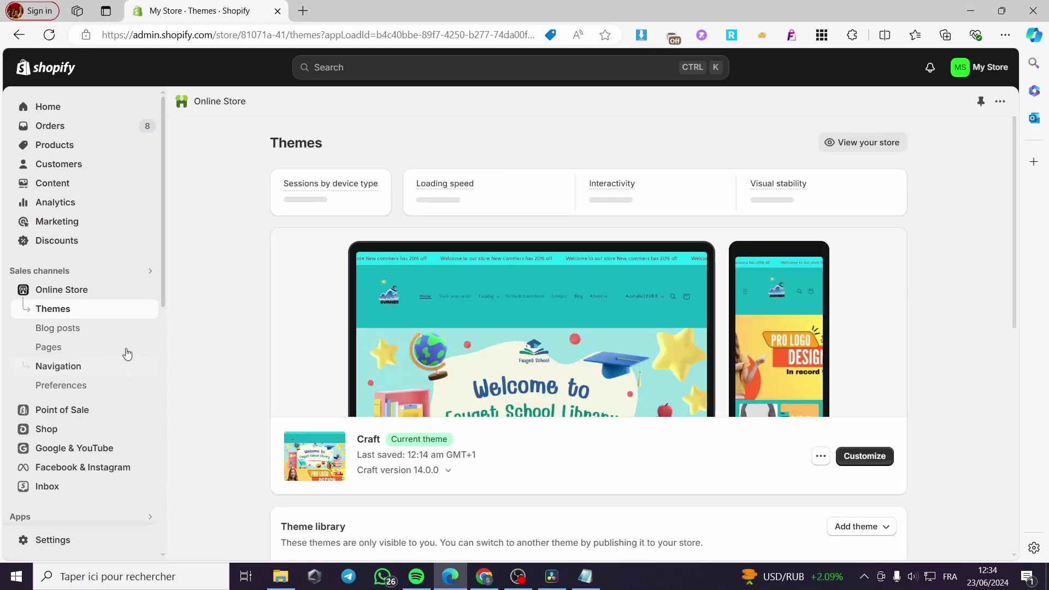
click(885, 459)
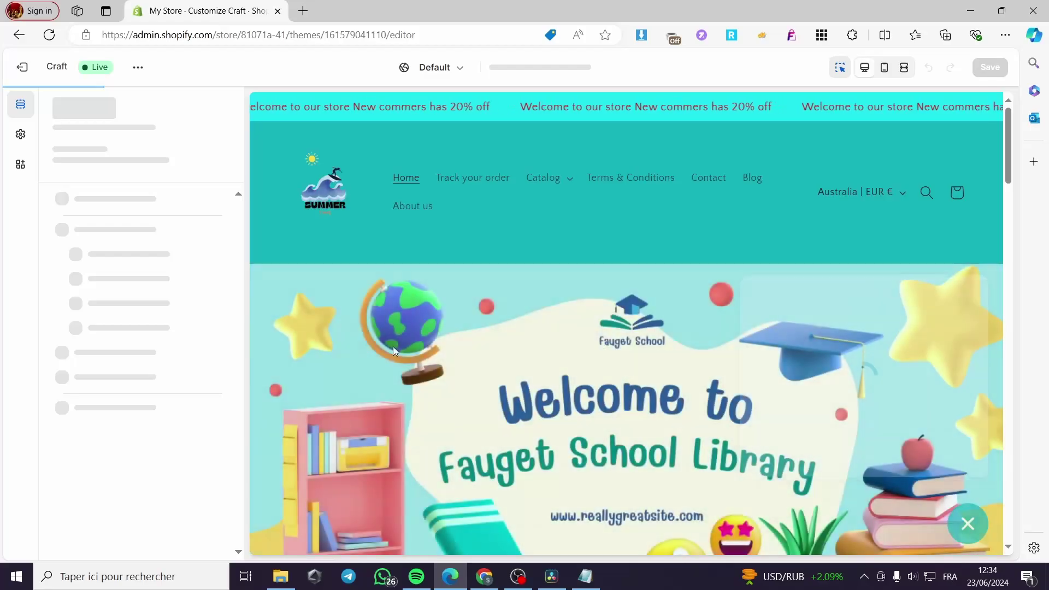
click(973, 532)
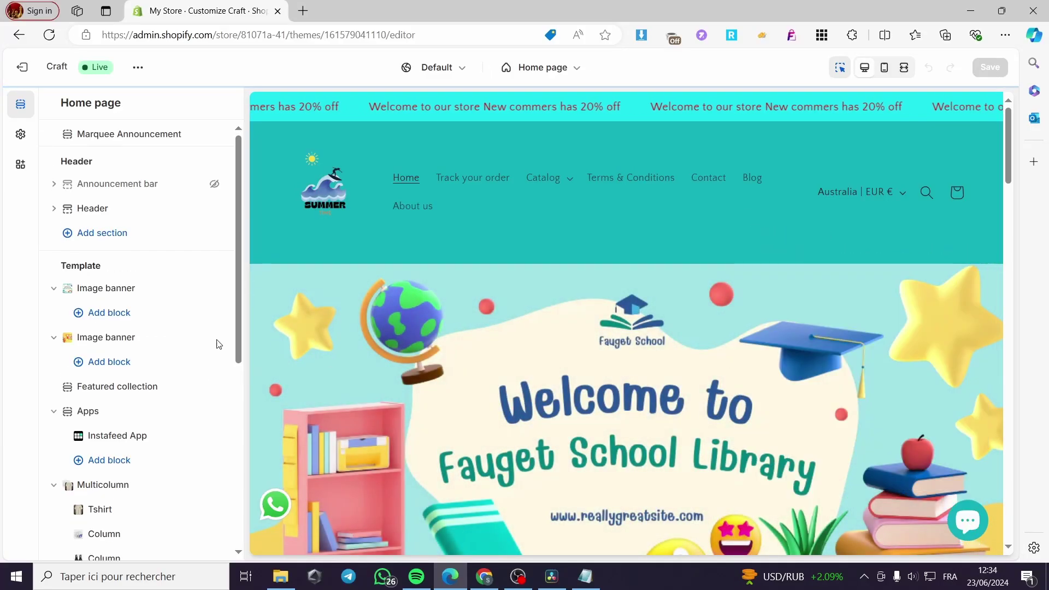
- Search the sections available for the home page template for "banner", then clear the search
scroll(115, 298, down, 3)
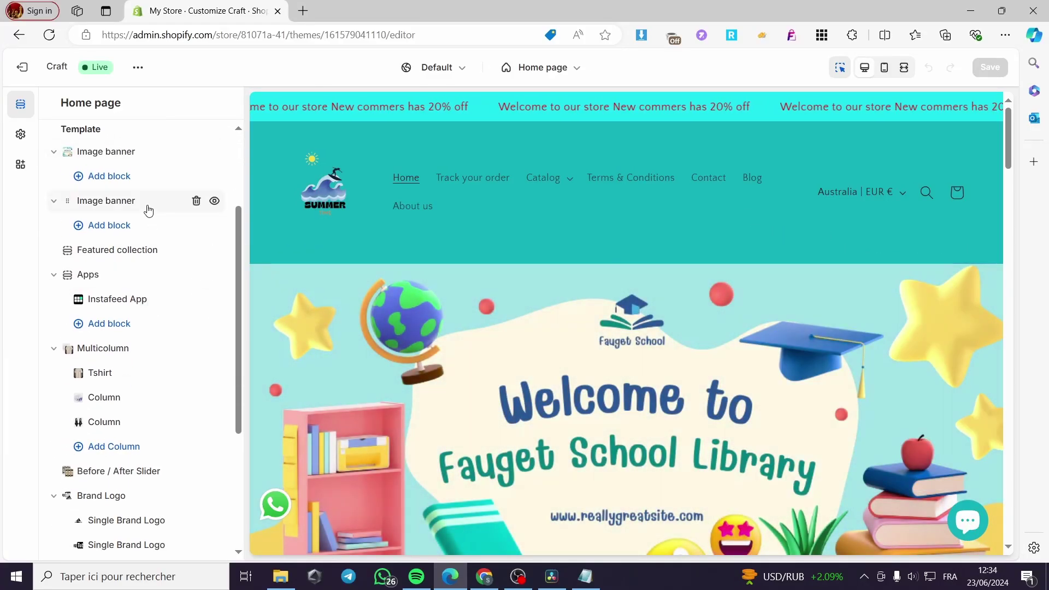
scroll(145, 273, down, 3)
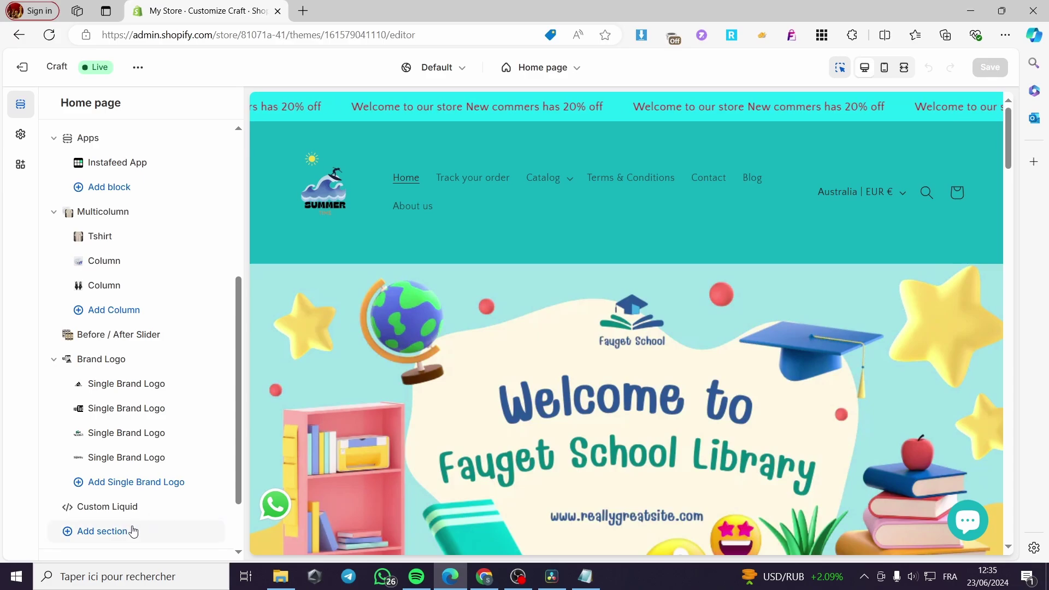
scroll(129, 525, down, 2)
click(133, 454)
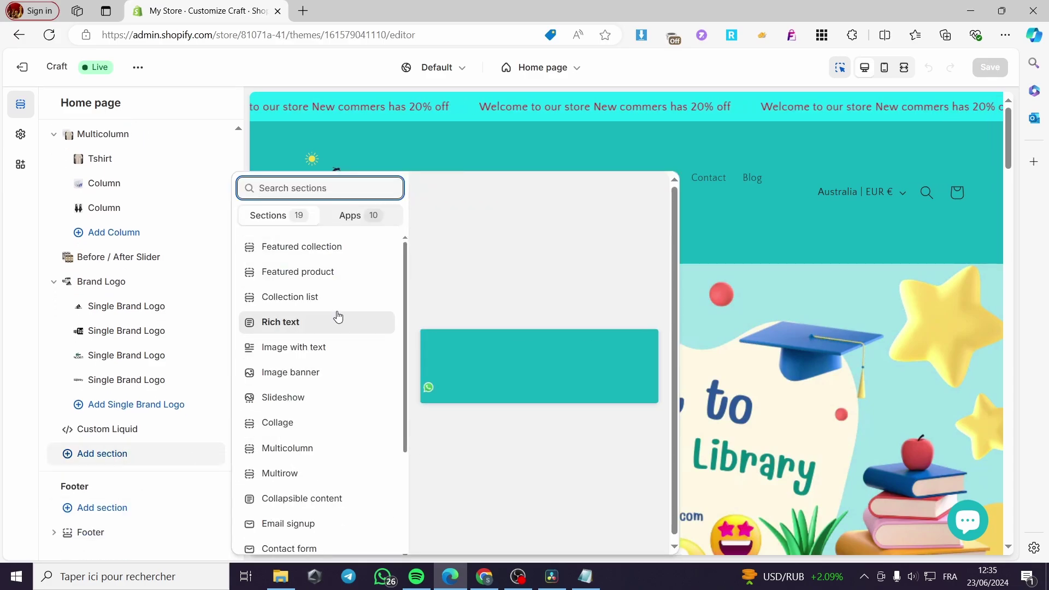
text(banner)
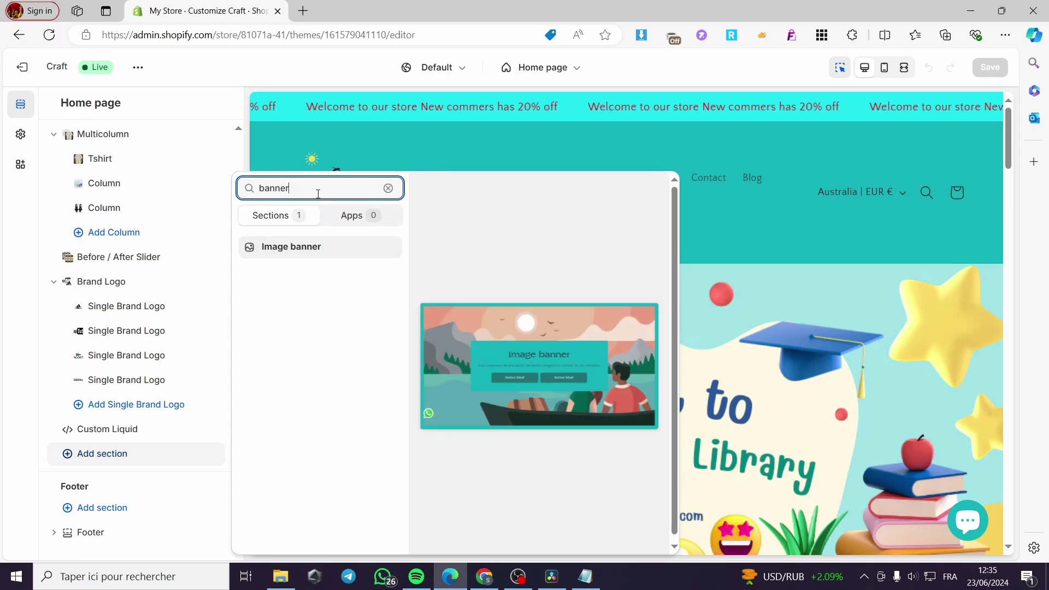
click(389, 189)
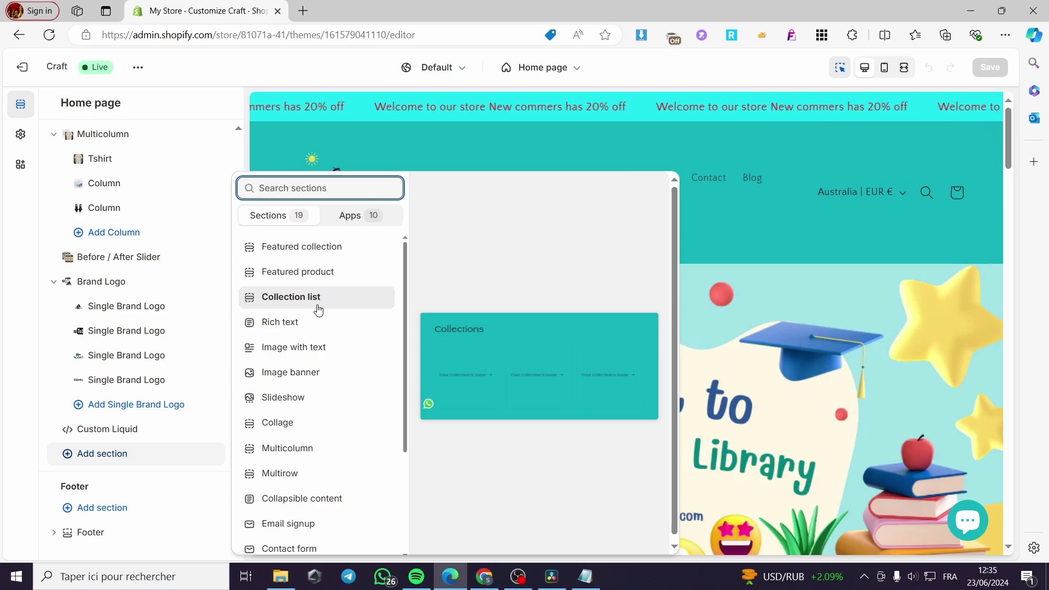
- Exit the customizer and open the code editor for the current Craft theme
click(23, 67)
click(23, 68)
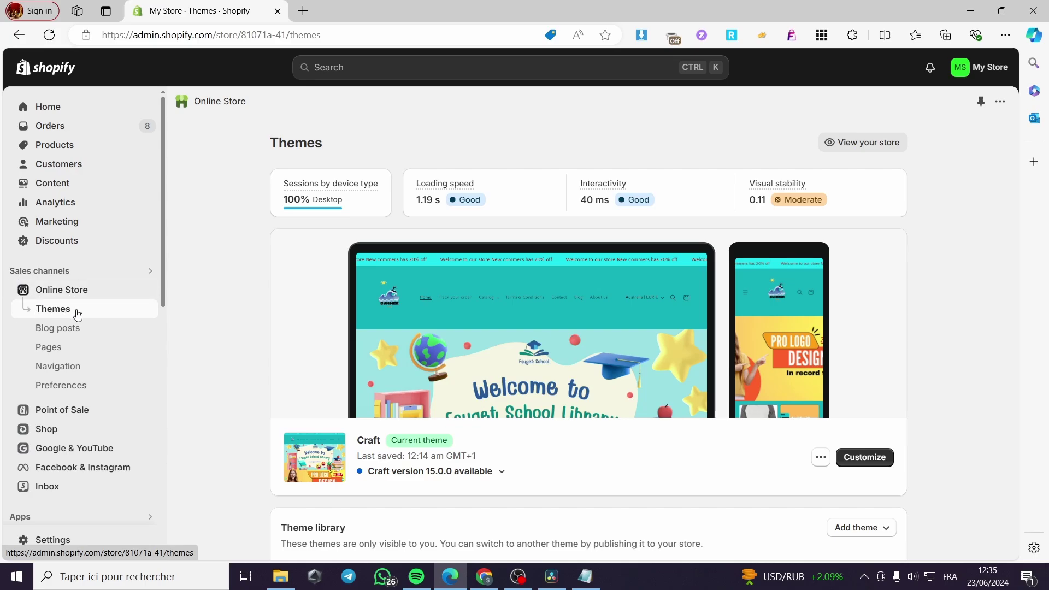
click(822, 461)
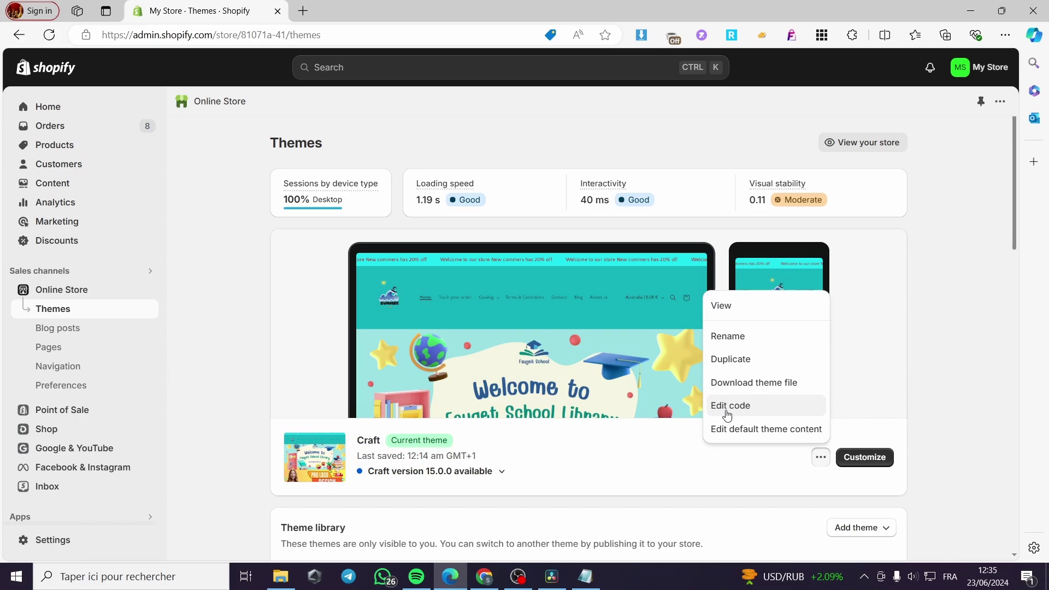
click(738, 410)
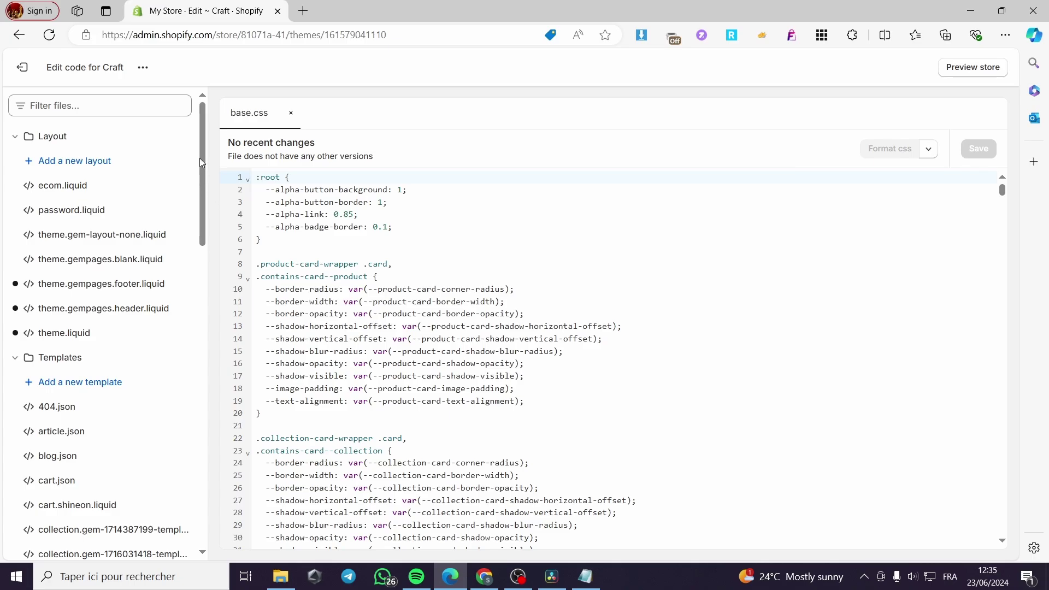
- Add a new liquid section file named Background-video to the theme's Sections folder
drag(203, 120, 221, 437)
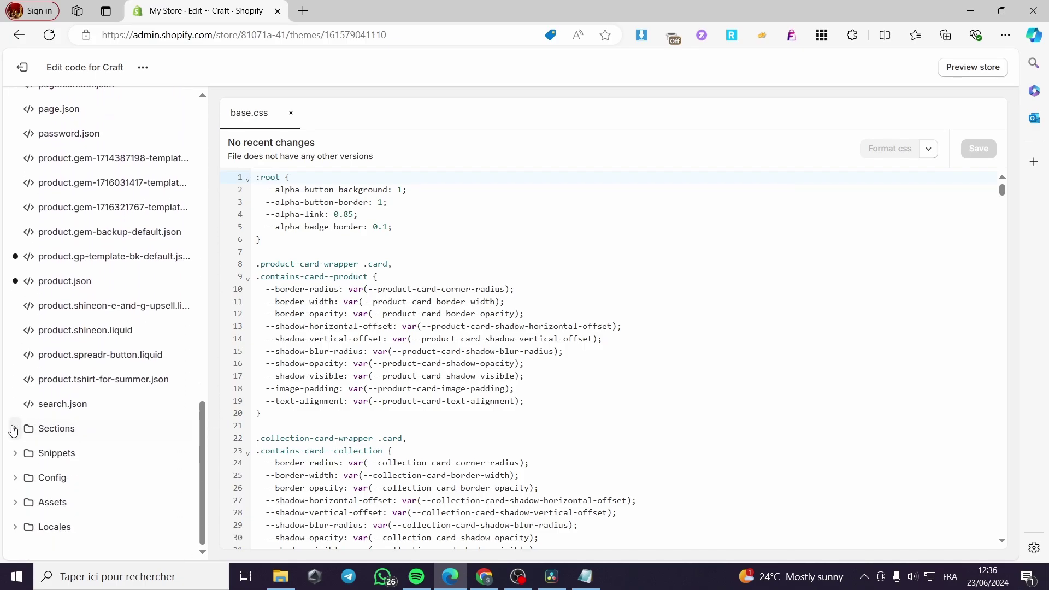
click(57, 429)
scroll(122, 365, down, 3)
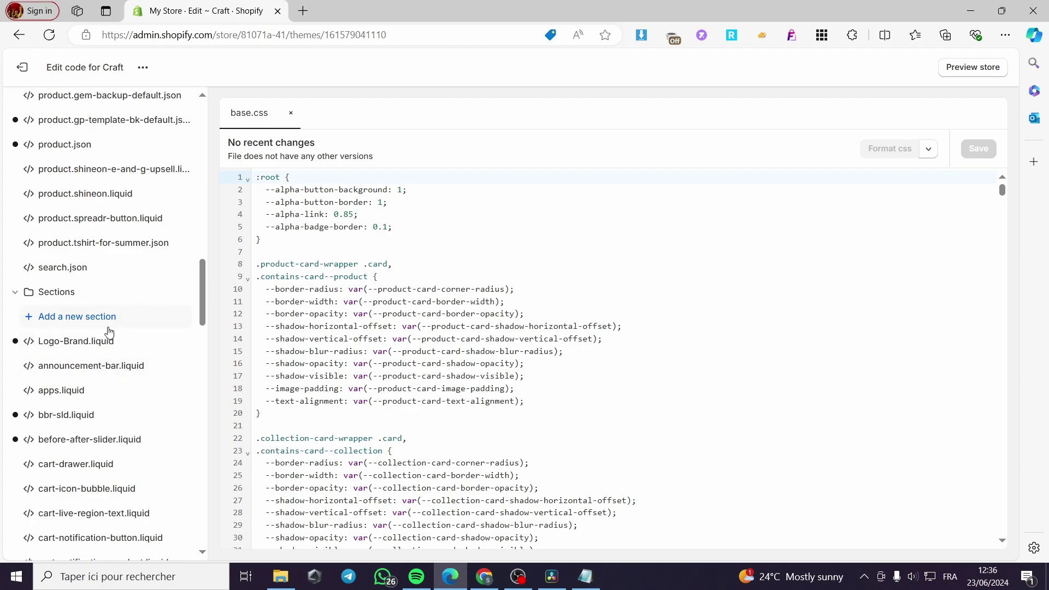
click(60, 322)
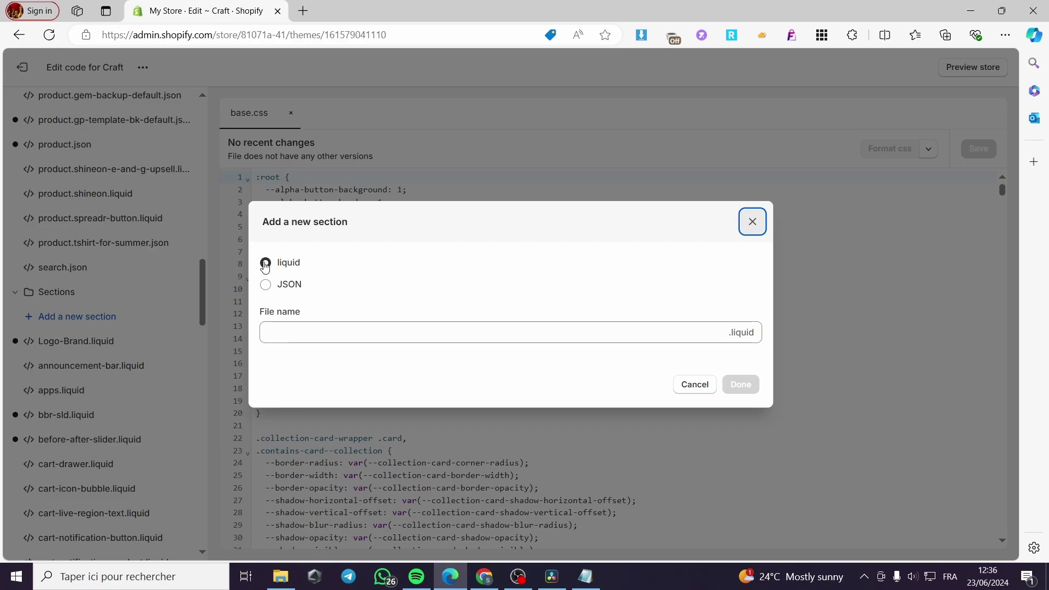
click(340, 337)
click(340, 337)
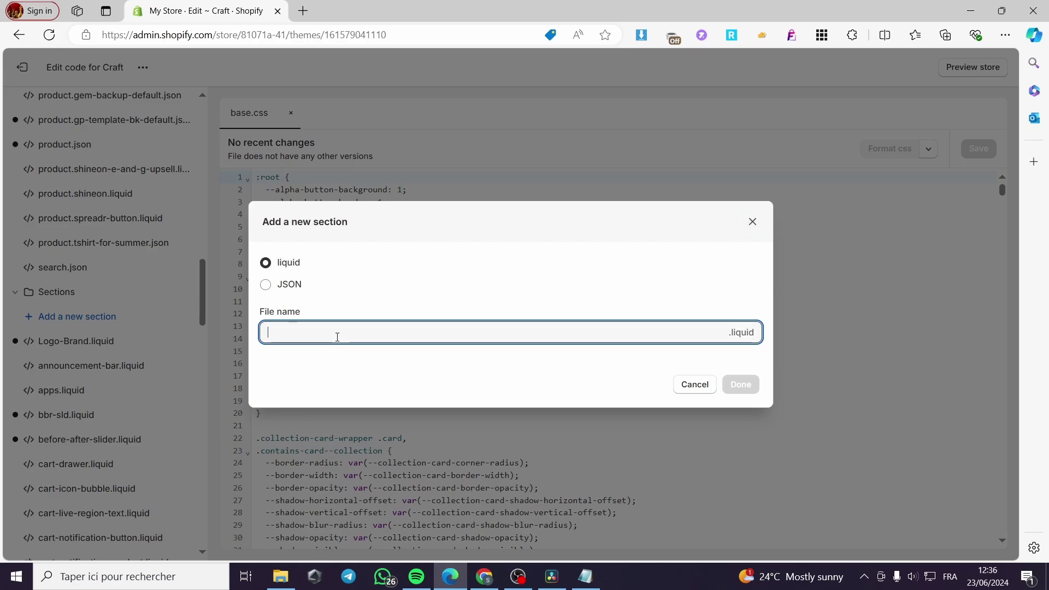
text(vide)
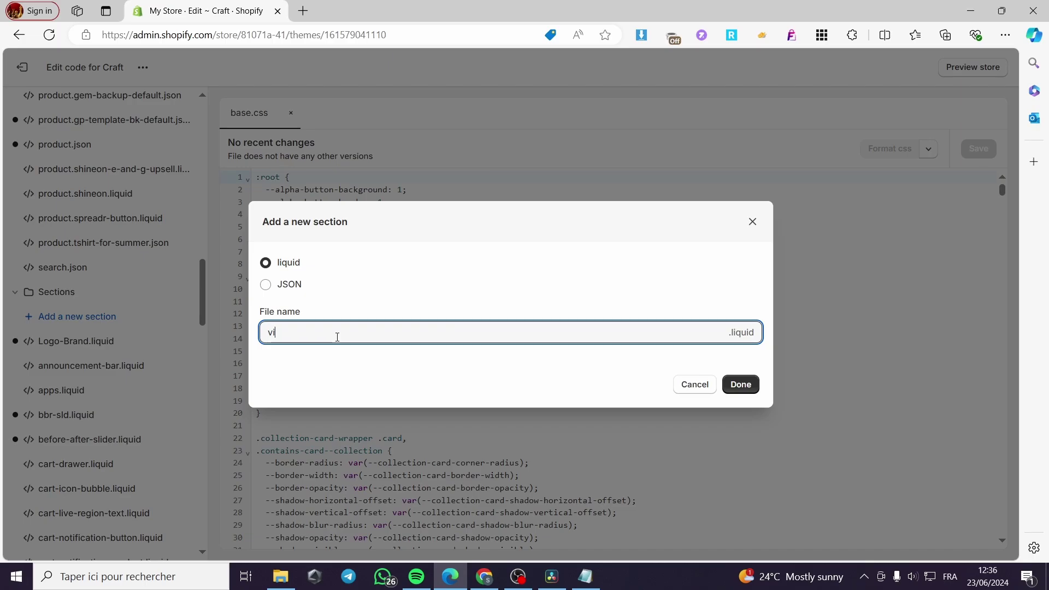
key(BackSpace)
key(BackSpace)
key(BackSpace)
key(BackSpace)
key(BackSpace)
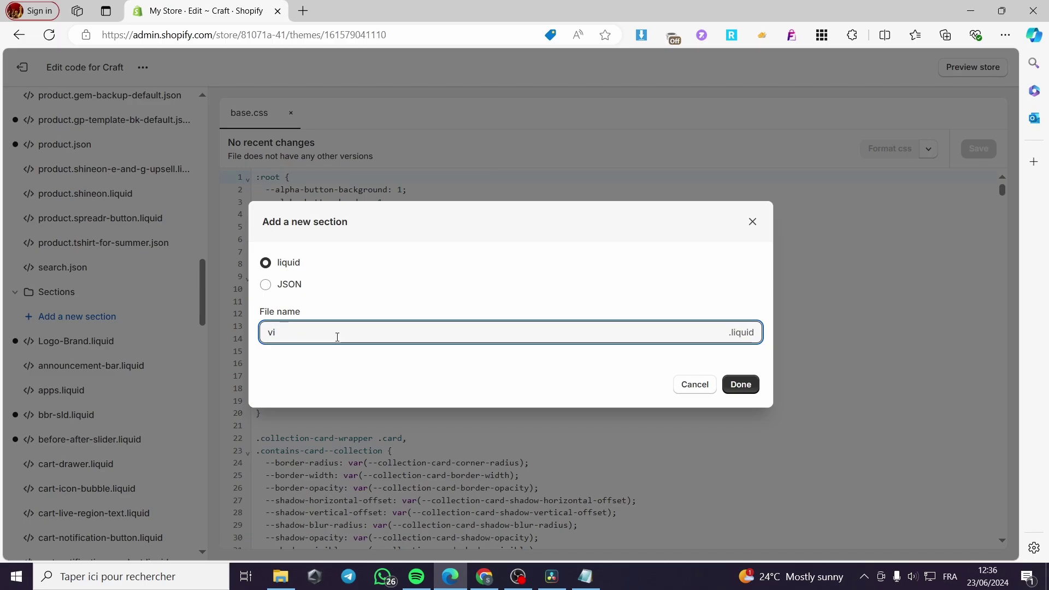
text(Backs)
key(BackSpace)
key(BackSpace)
text(ground-video)
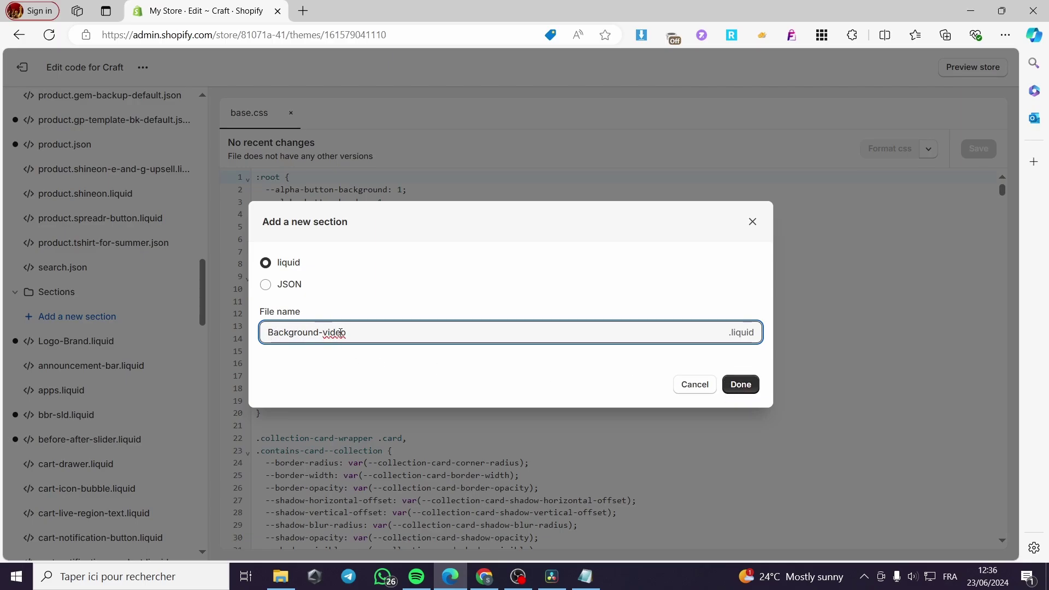
click(741, 385)
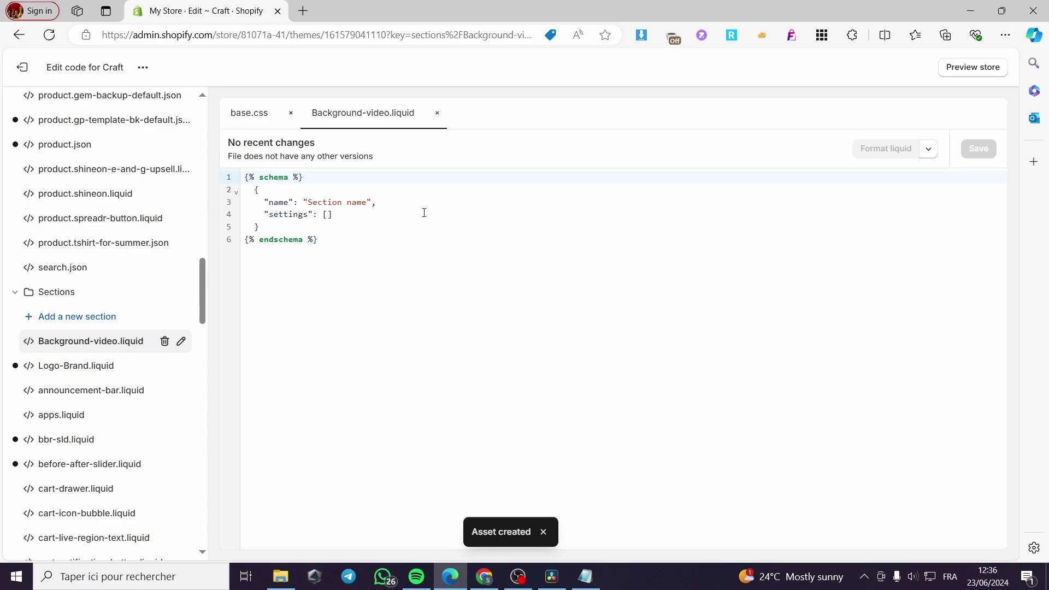
- Delete the default schema code from Background-video.liquid and copy the selected section code, ending at endschema, from the Notepad code file
drag(387, 241, 239, 172)
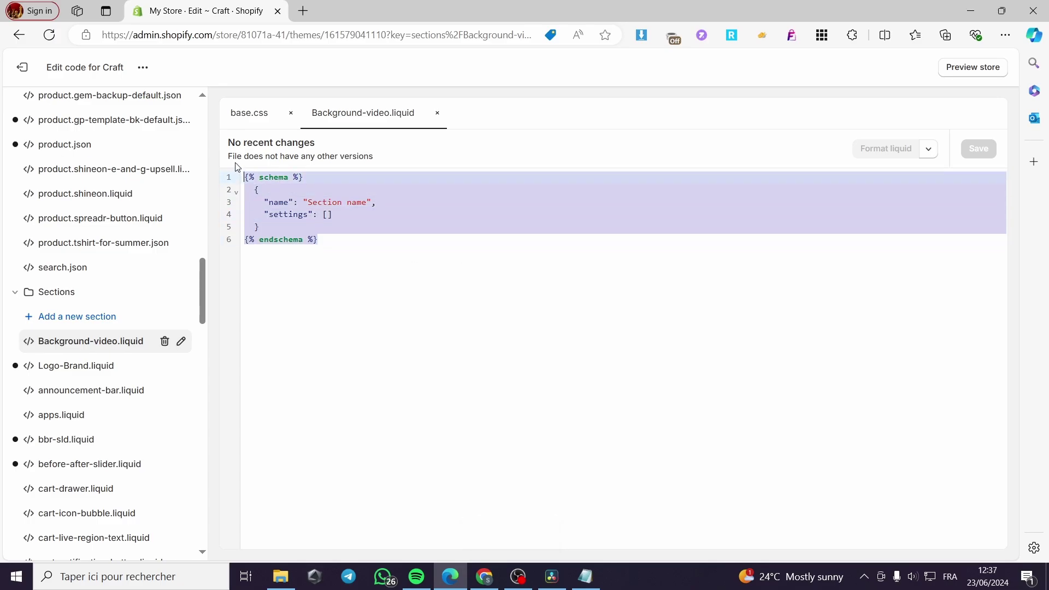
key(BackSpace)
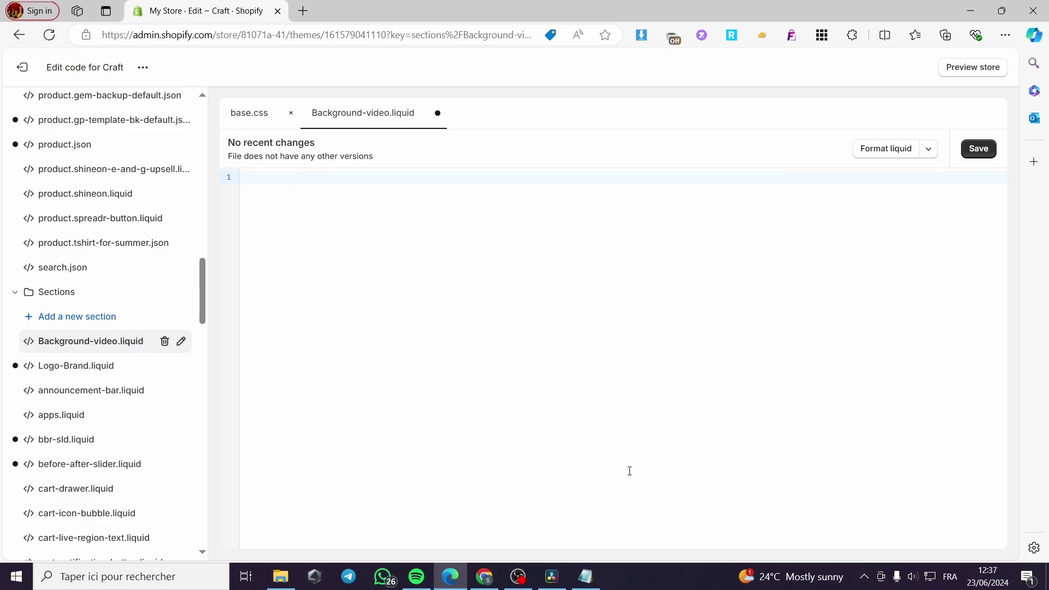
click(585, 576)
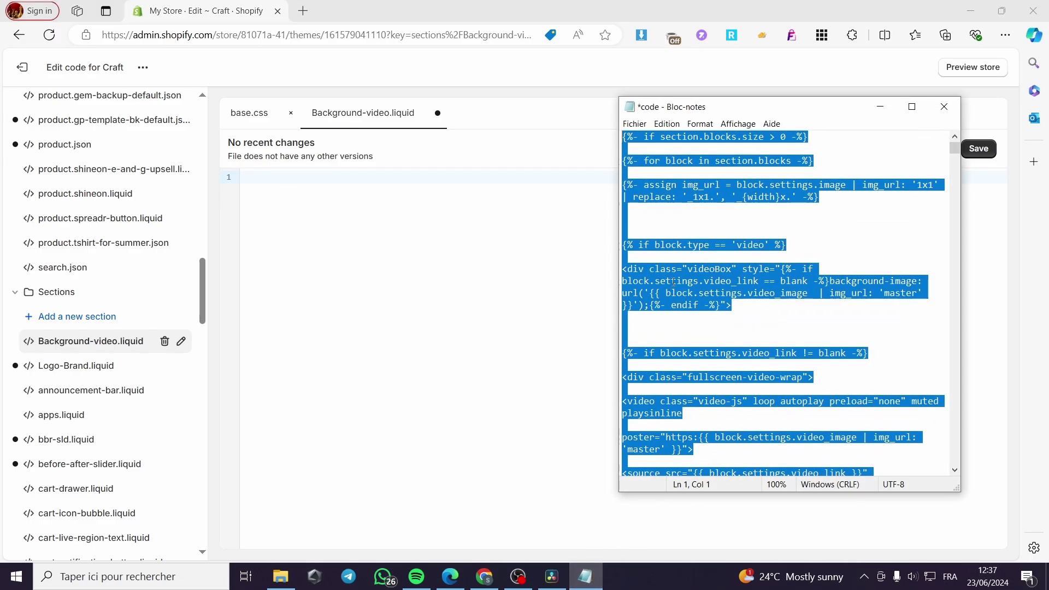
drag(957, 149, 956, 347)
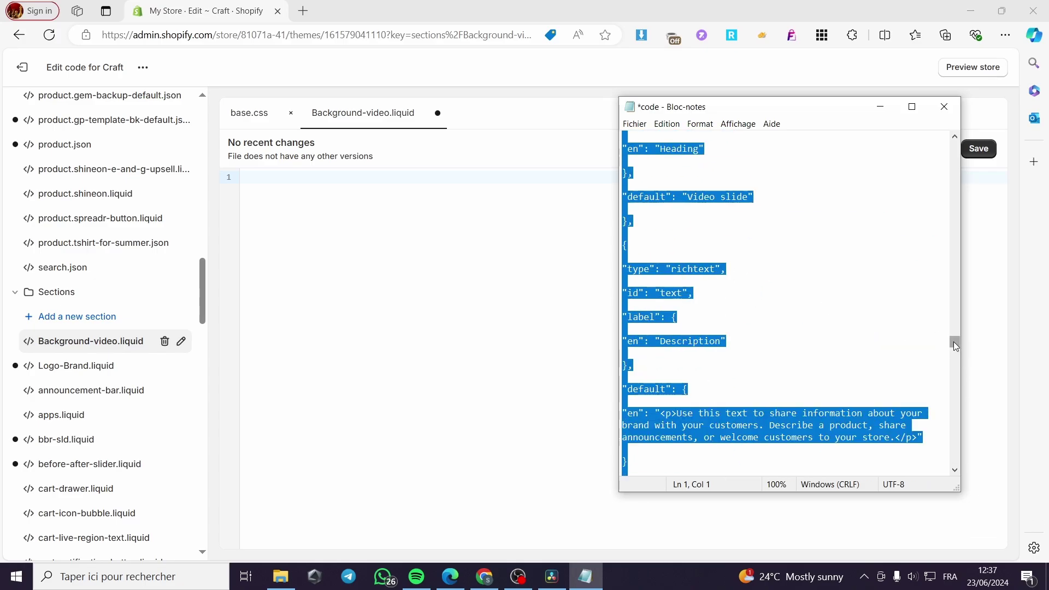
scroll(689, 147, up, 15)
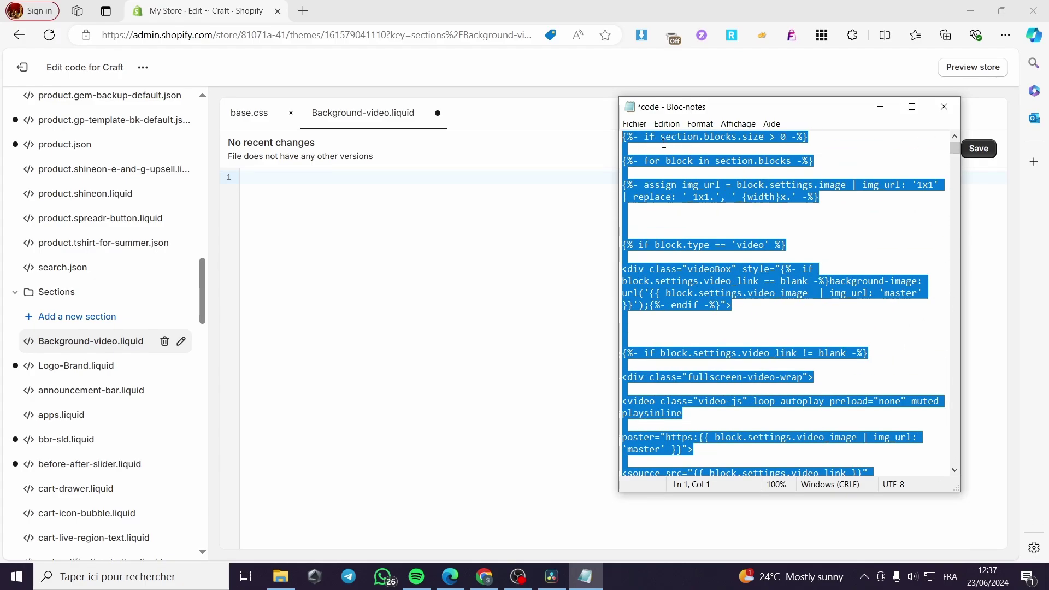
drag(955, 148, 955, 464)
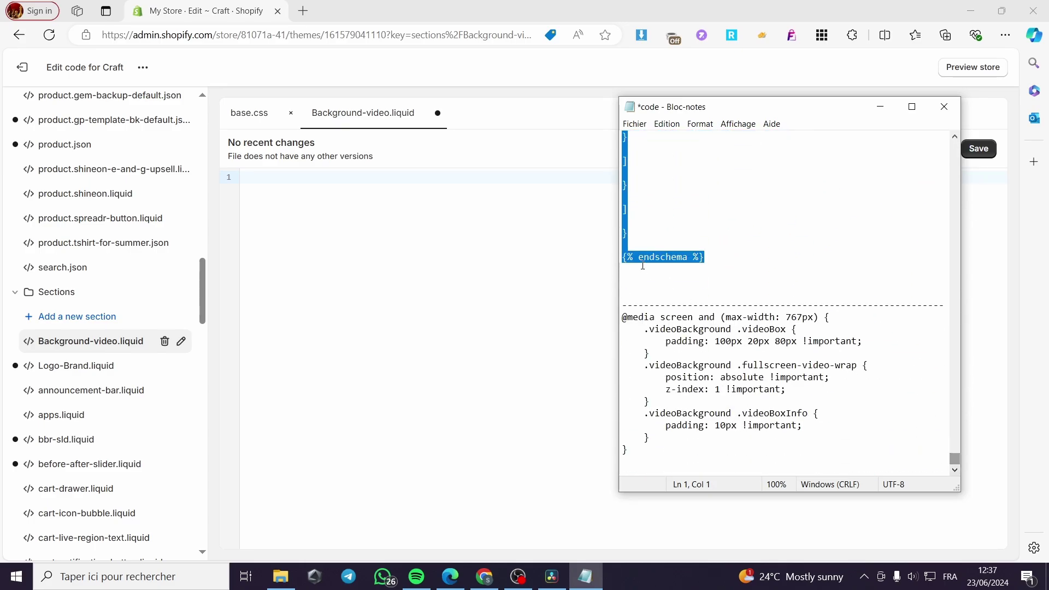
right_click(657, 257)
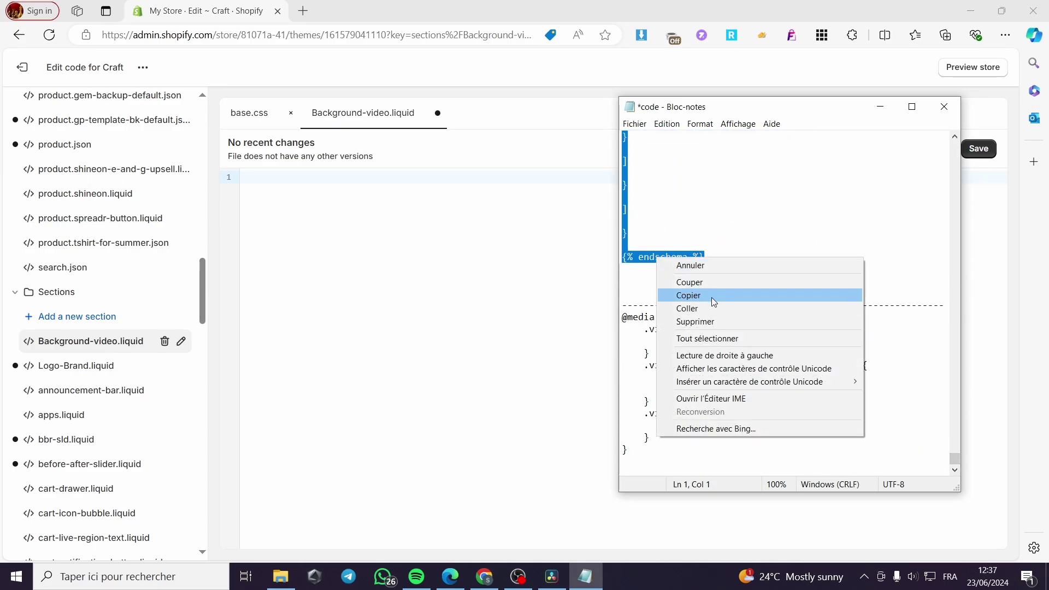
click(679, 293)
- Switch back to the browser, paste the copied section code into the empty Background-video.liquid file and save it
click(314, 190)
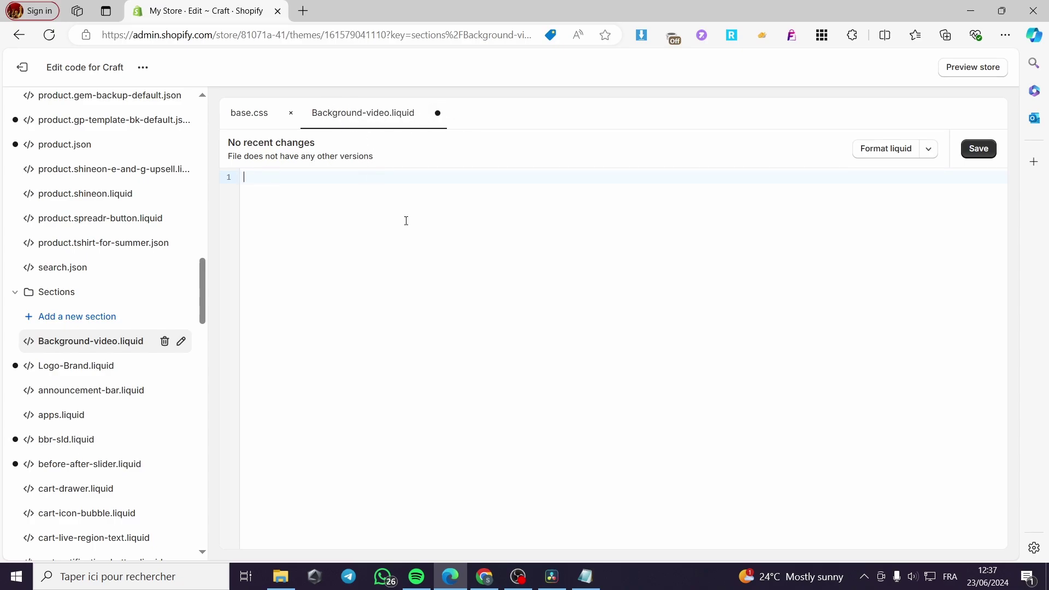
key(ctrl+v)
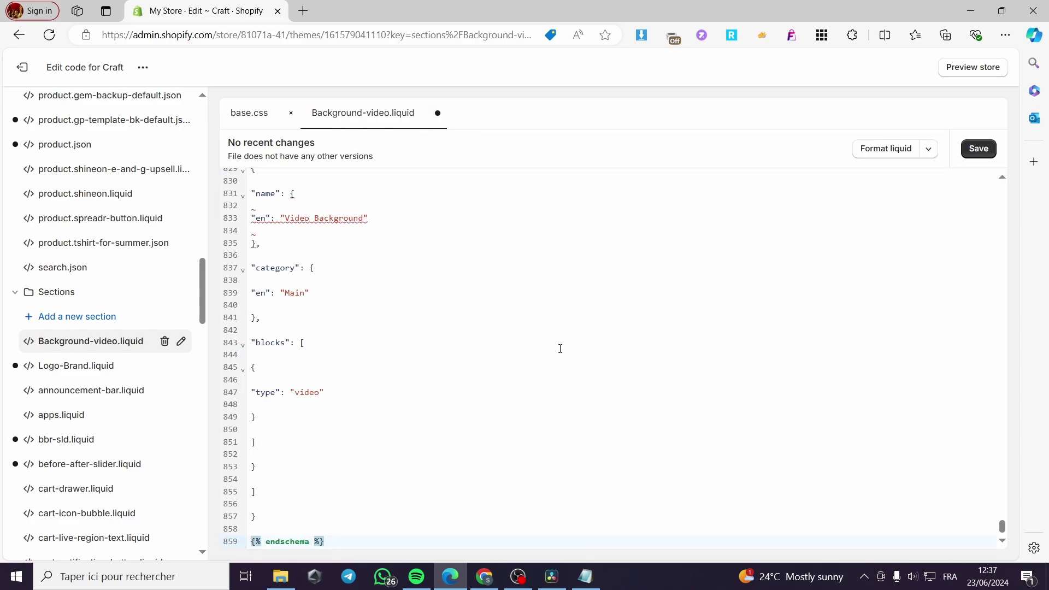
scroll(555, 344, up, 8)
click(978, 148)
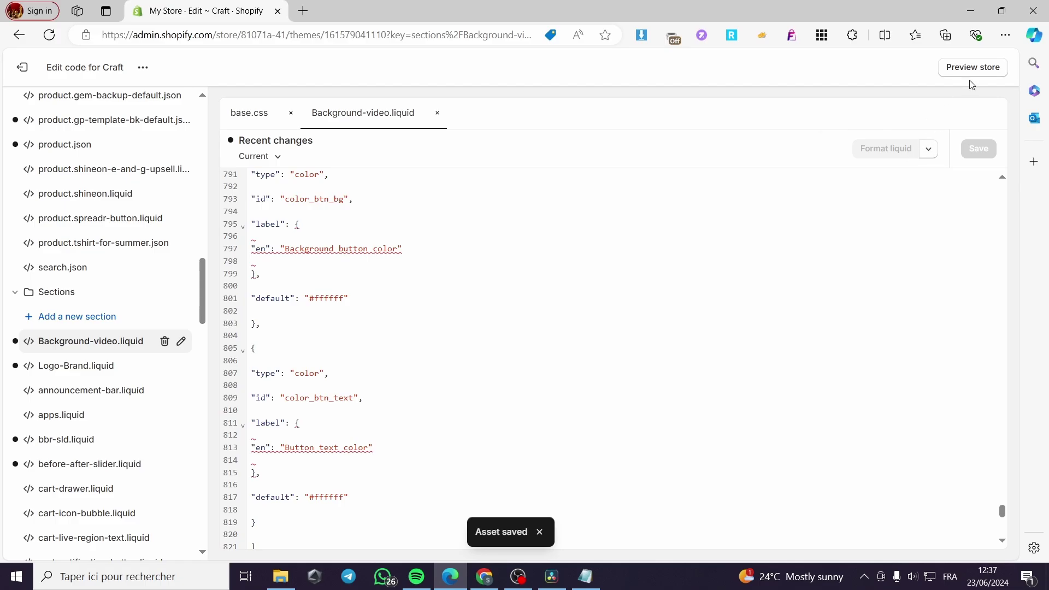
- Exit the code editor and open the theme customizer for the current Craft theme
click(24, 71)
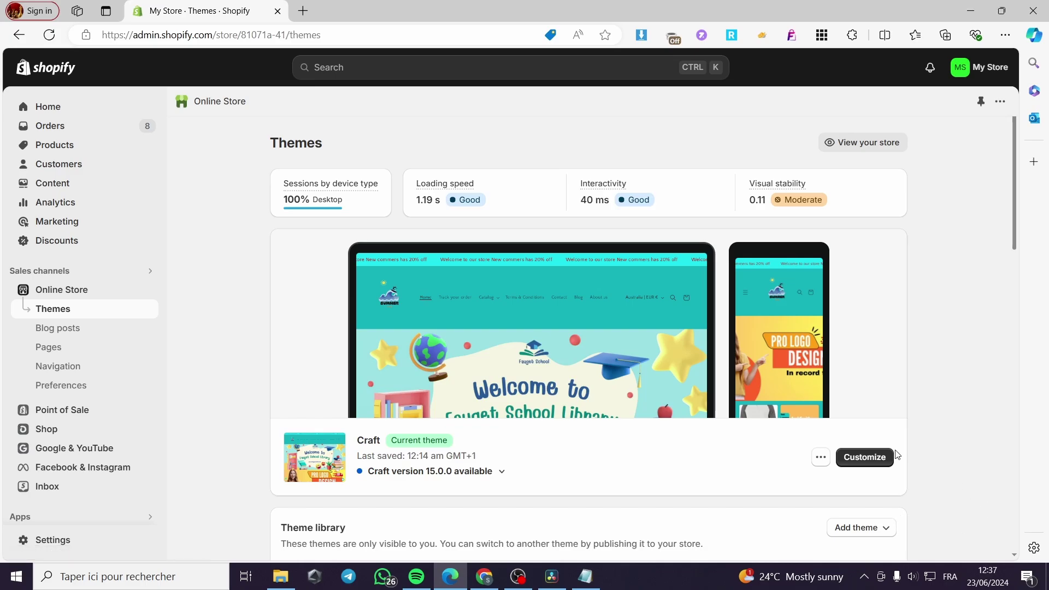
click(873, 462)
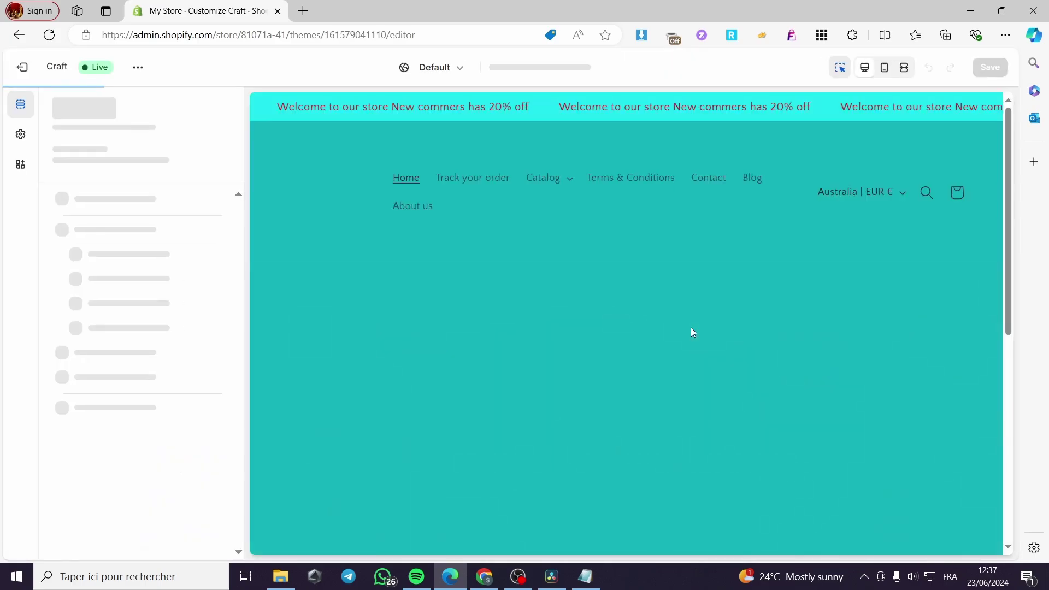
scroll(536, 293, down, 3)
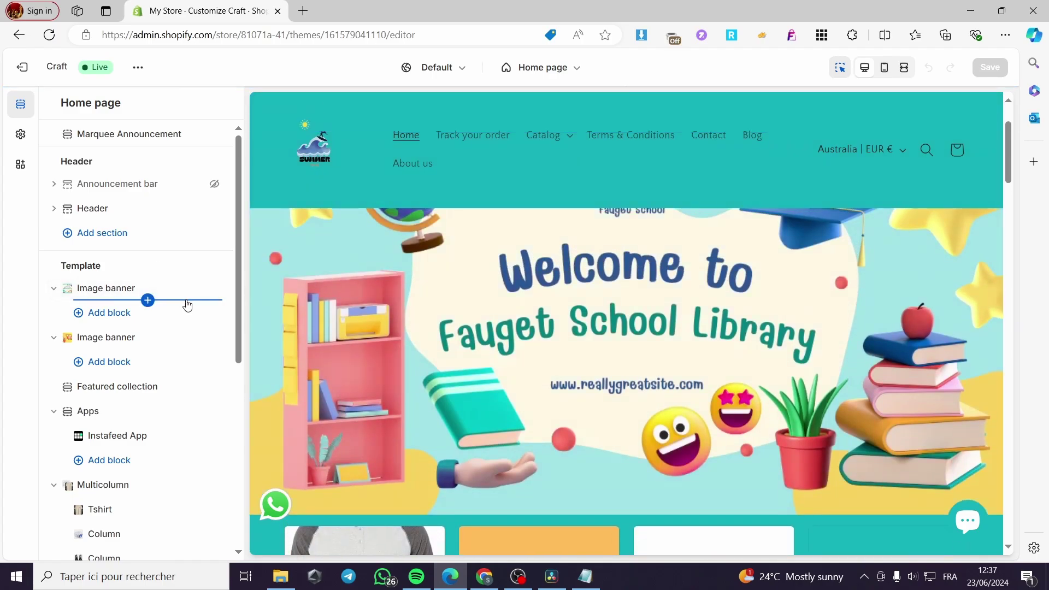
- Search the available sections for "ba" and add the Video Background section at the end of the home page template
scroll(187, 305, down, 5)
scroll(187, 309, down, 2)
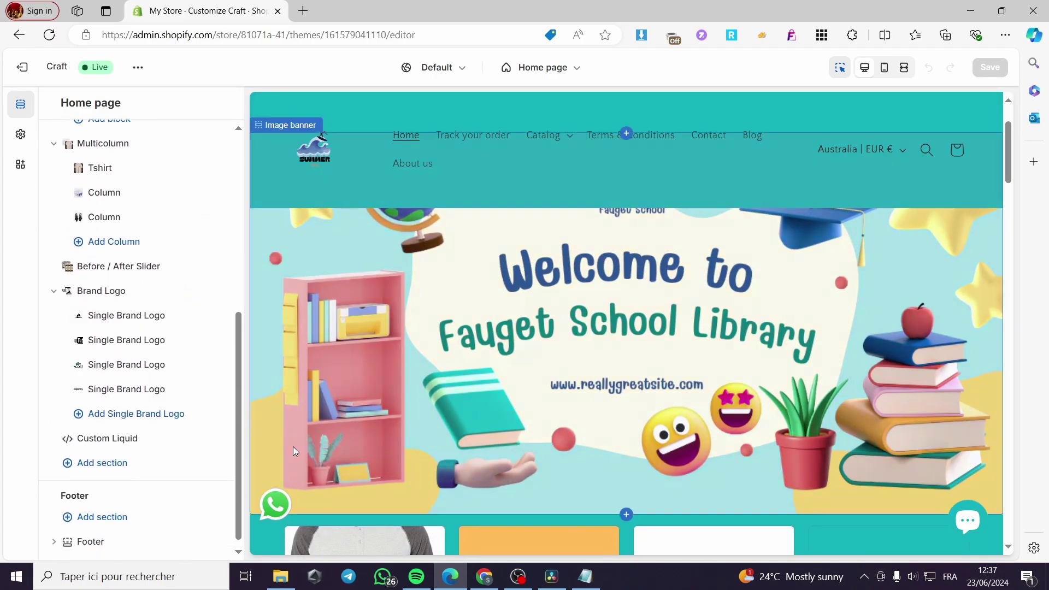
scroll(565, 361, up, 1)
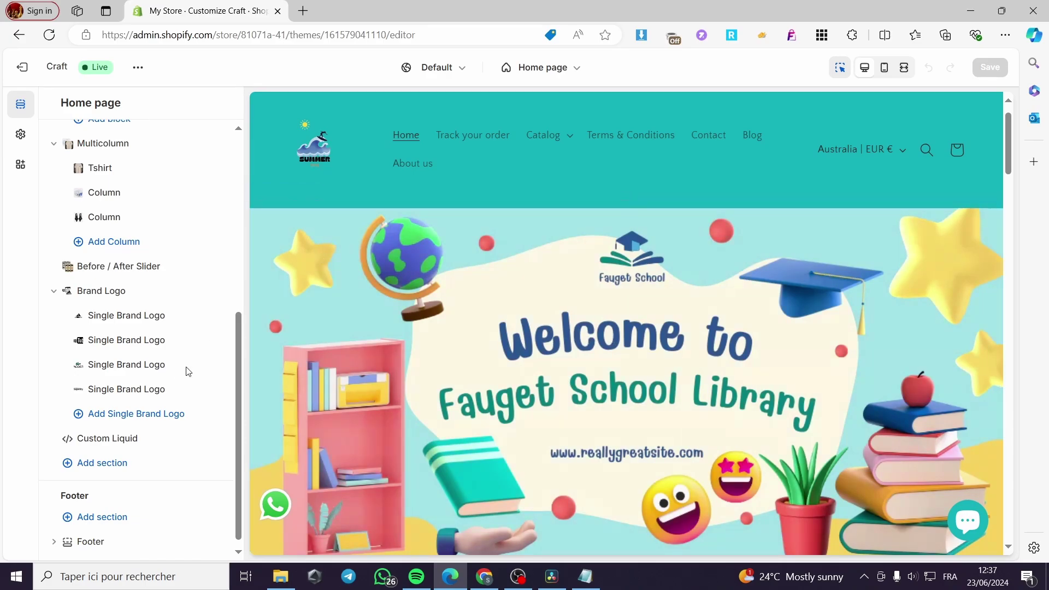
scroll(219, 366, down, 1)
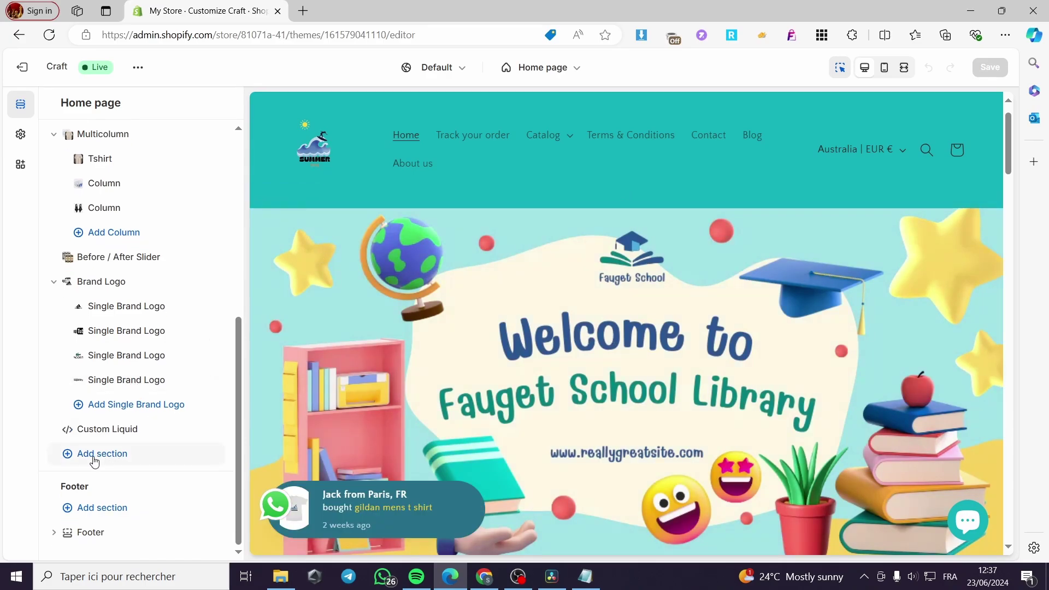
click(94, 461)
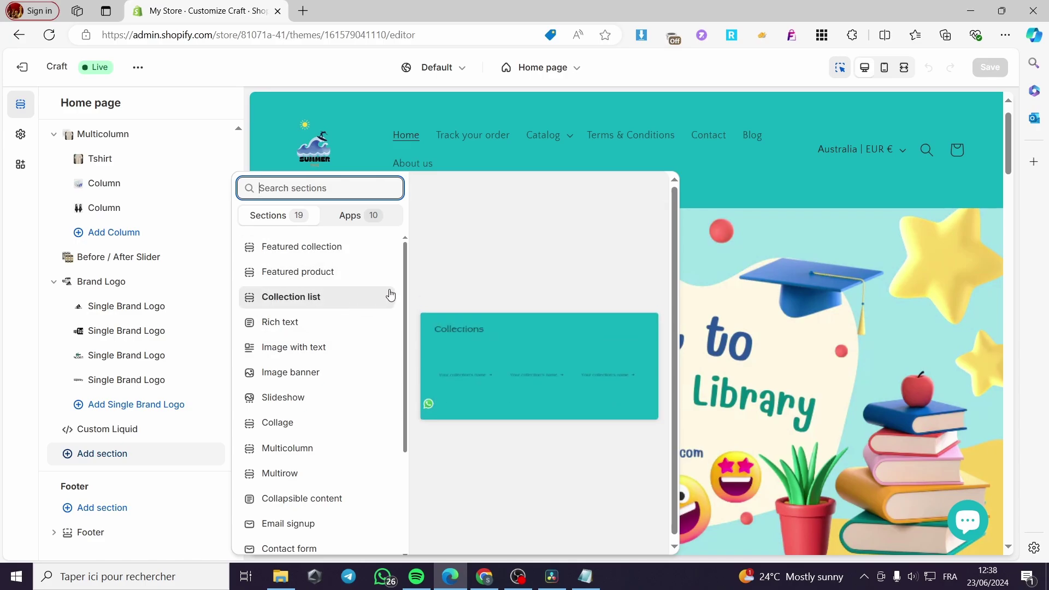
mouse_move(406, 257)
mouse_down()
mouse_move(414, 372)
mouse_move(406, 240)
mouse_up()
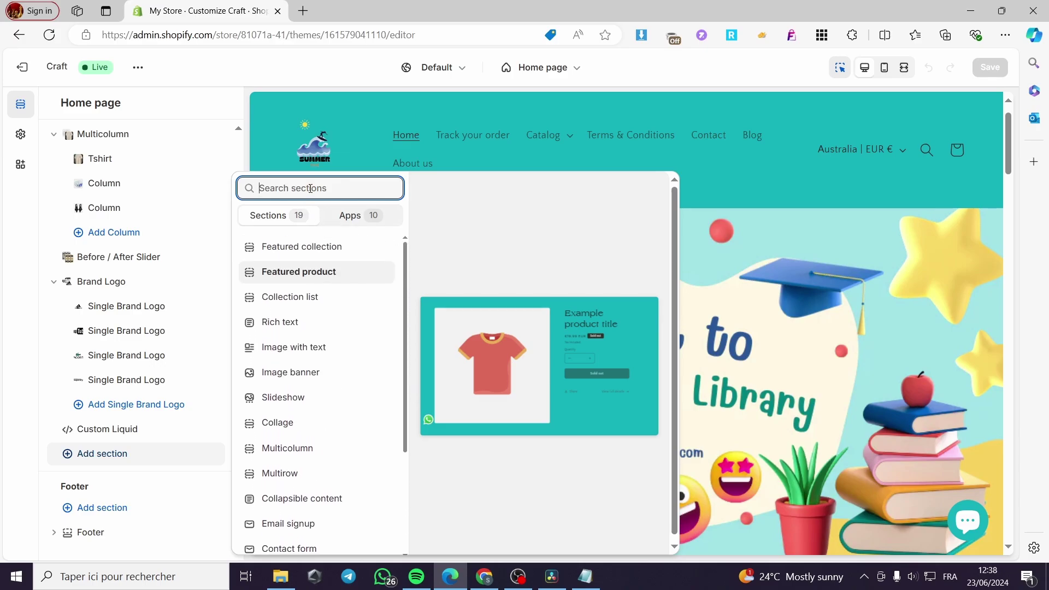
text(ba)
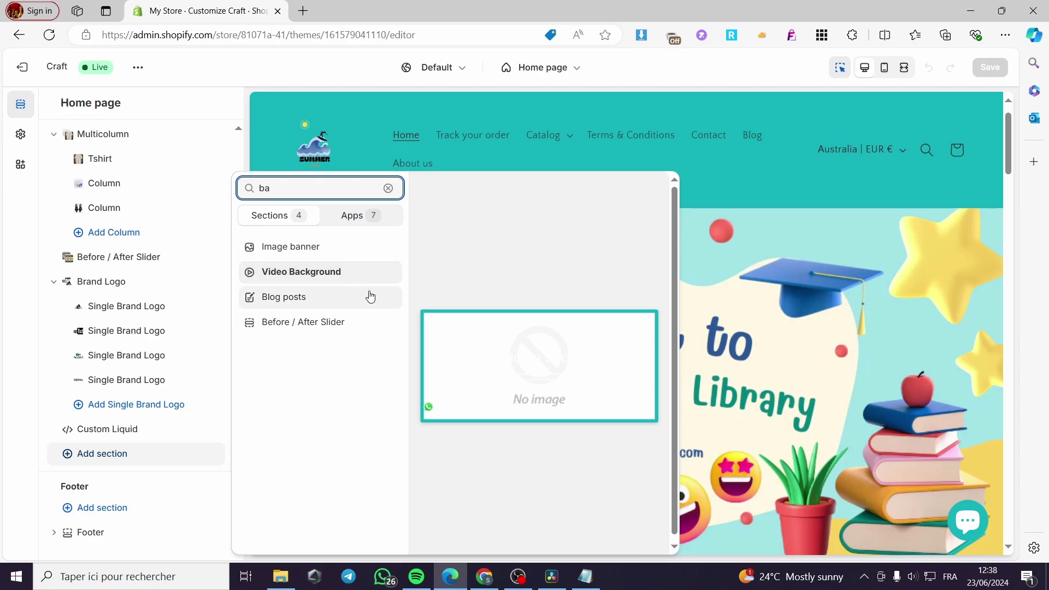
click(328, 278)
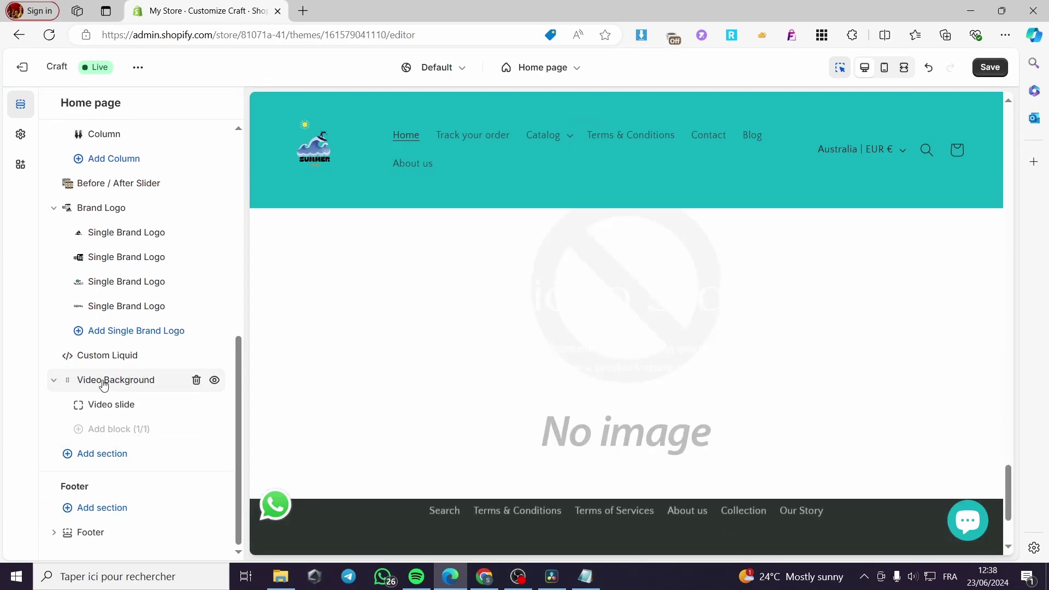
- Open the settings of the Video slide block in the Video Background section and save the home page changes
scroll(497, 399, up, 1)
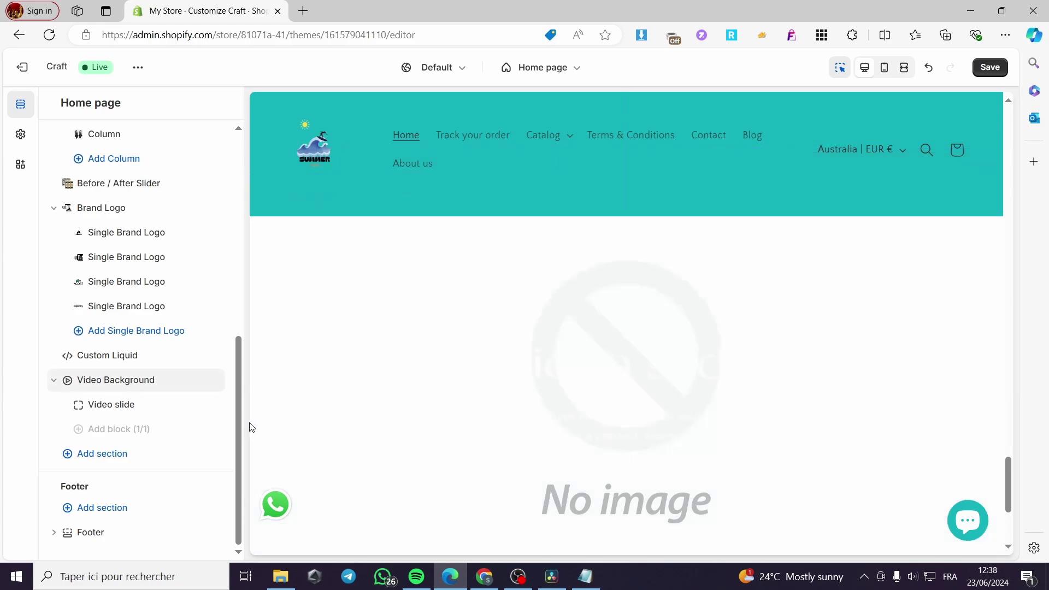
mouse_move(99, 389)
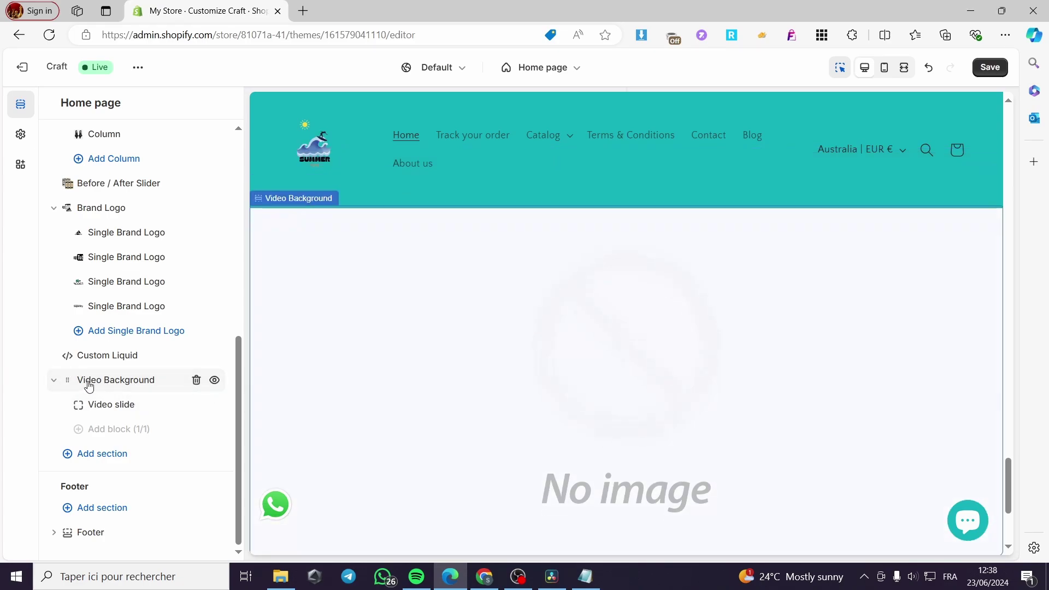
click(98, 412)
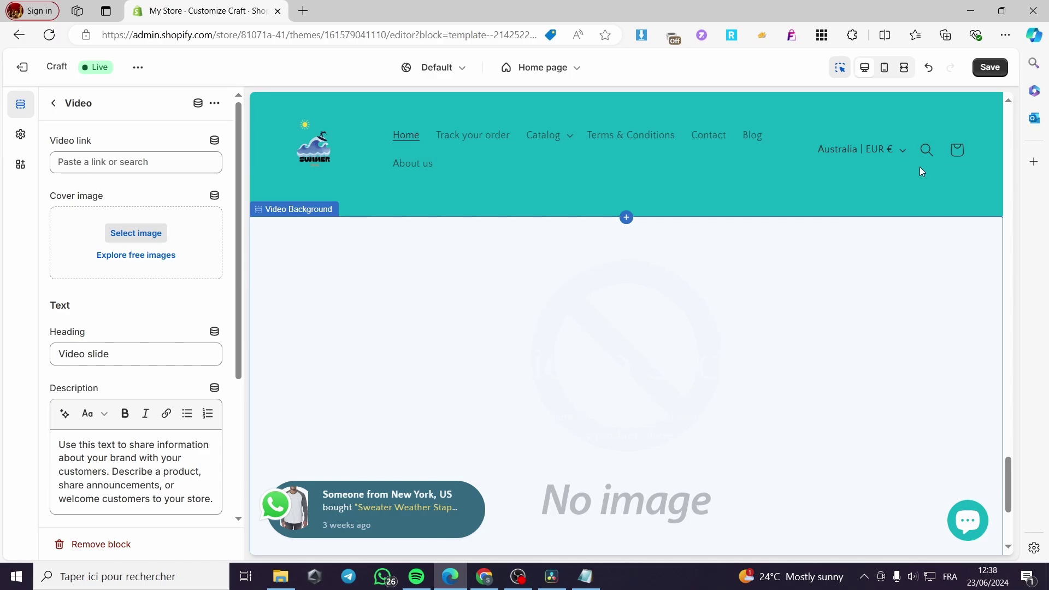
click(991, 66)
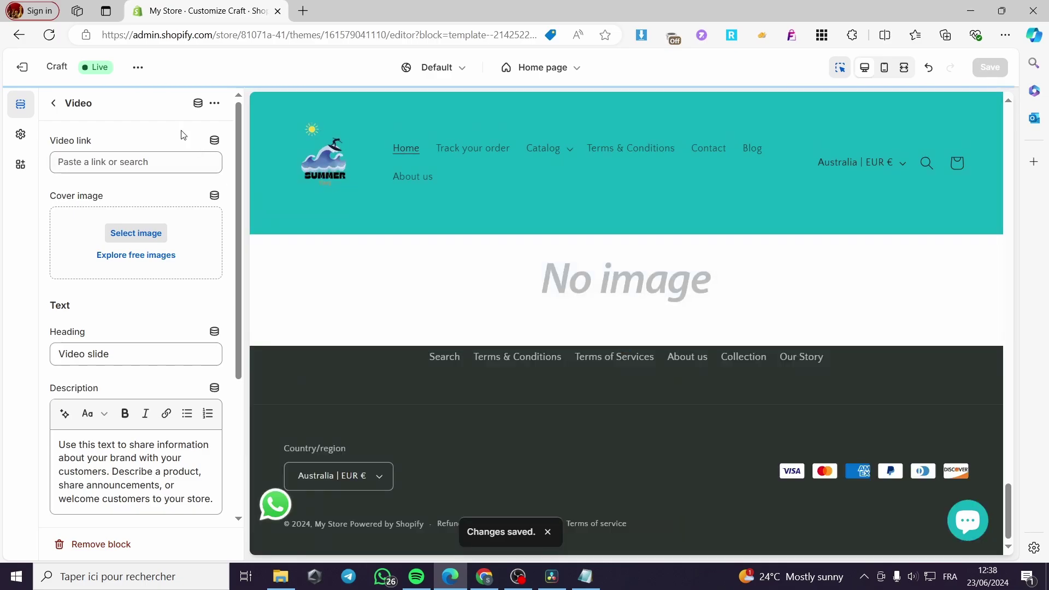
- Leave the customizer and open the store's Files page under Content
click(22, 72)
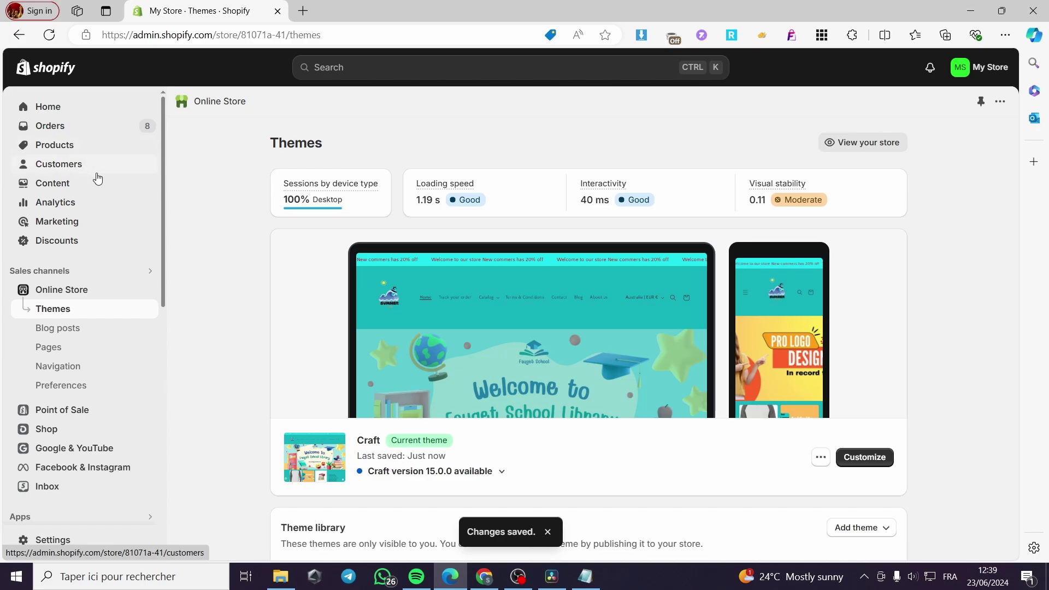
click(54, 185)
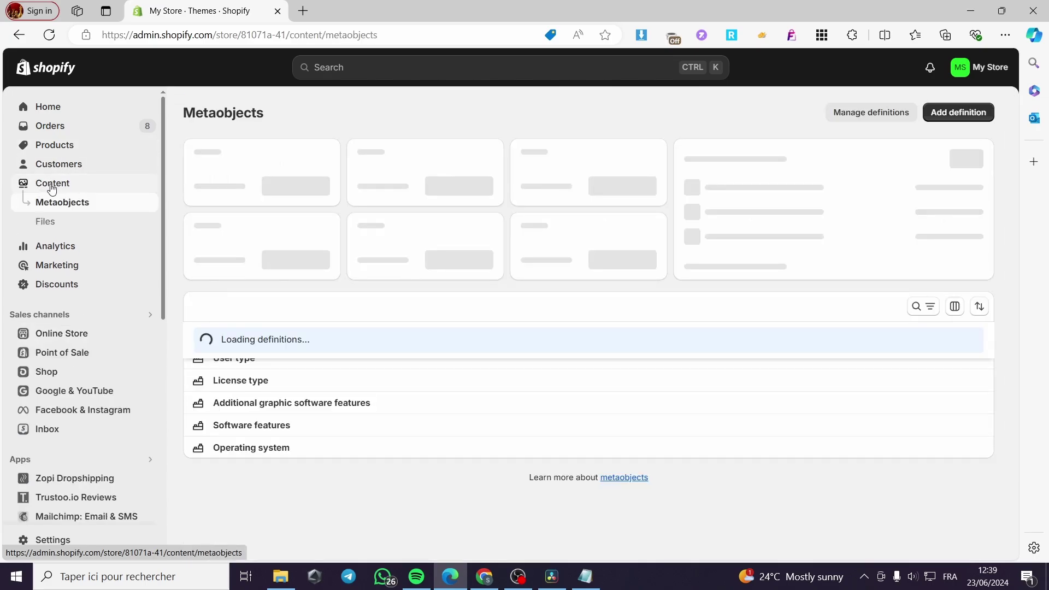
click(53, 225)
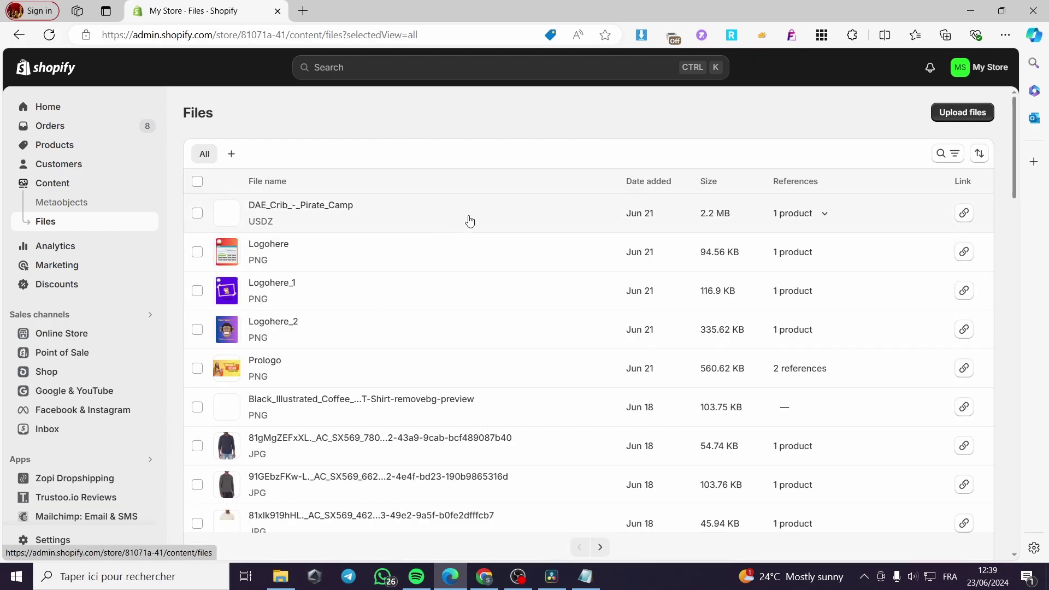
- Upload the video "Untitled (1920 x 1080 px)" to the store's files from the Downloads folder on drive SSD (D:)
scroll(525, 239, down, 3)
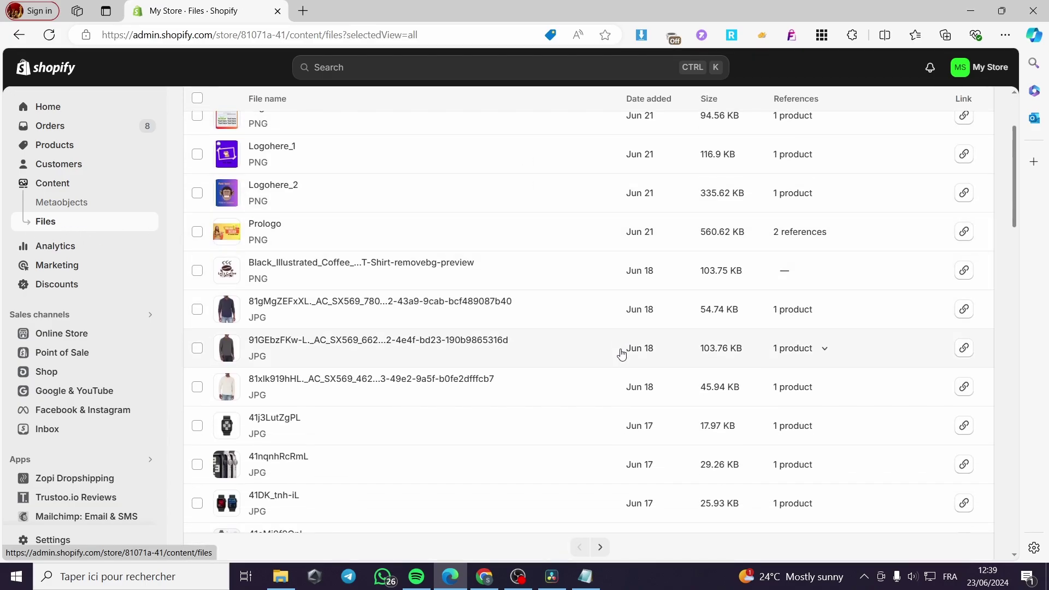
scroll(332, 427, down, 5)
scroll(319, 393, up, 8)
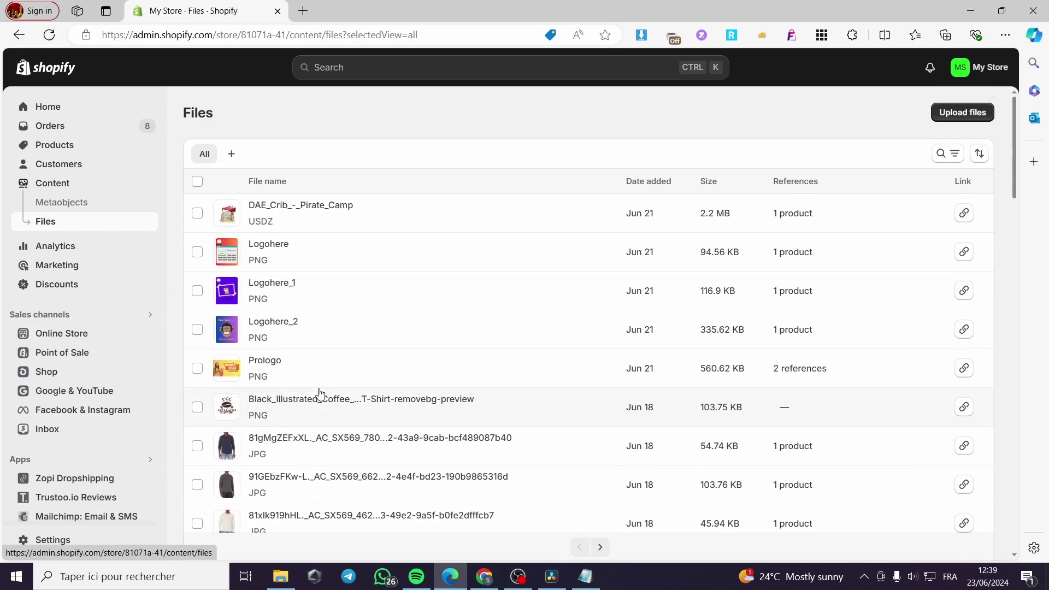
click(961, 114)
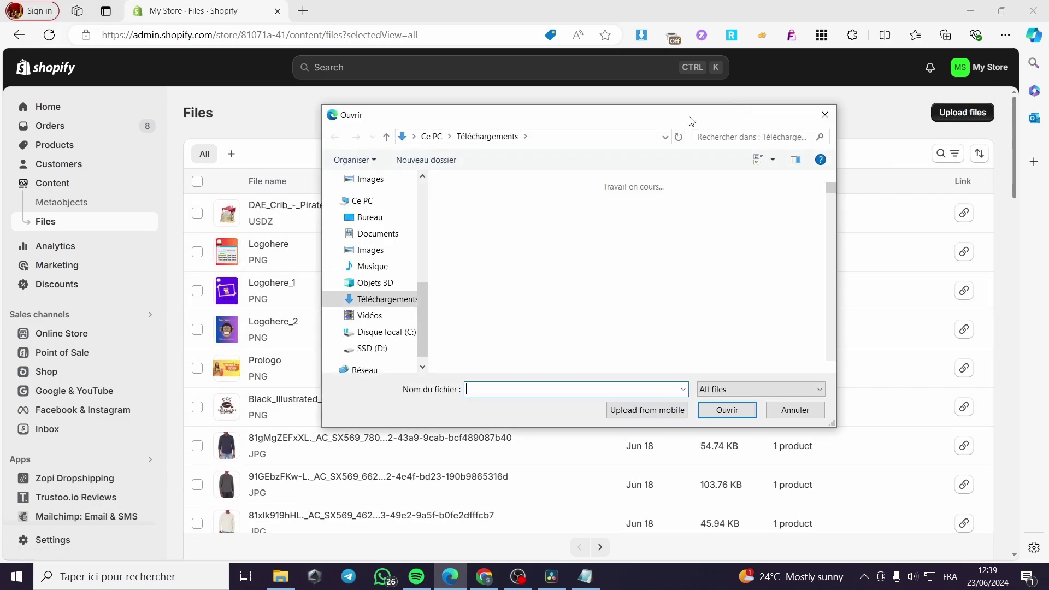
click(374, 350)
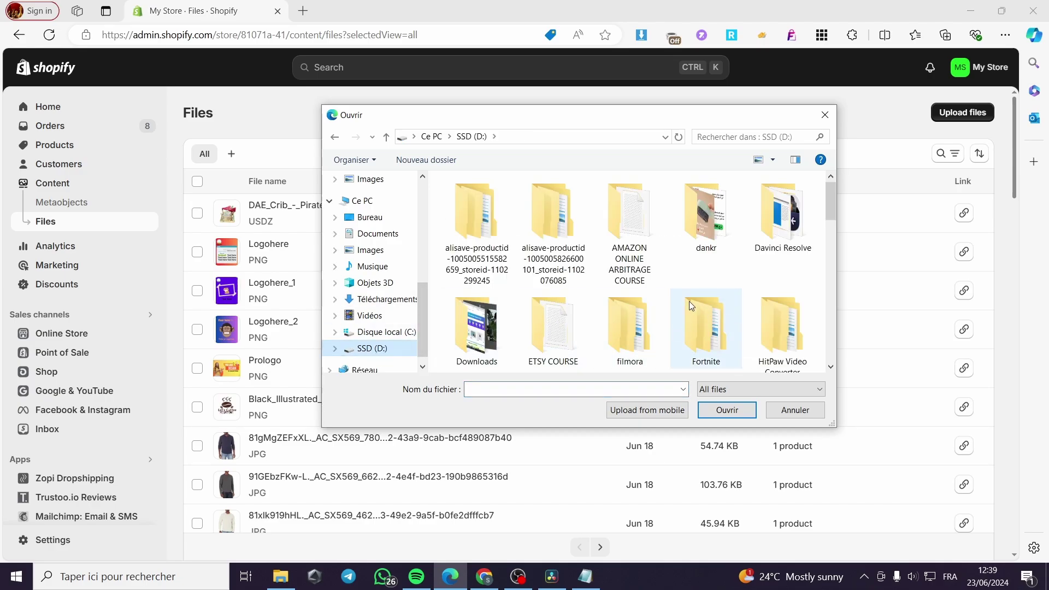
scroll(683, 293, down, 2)
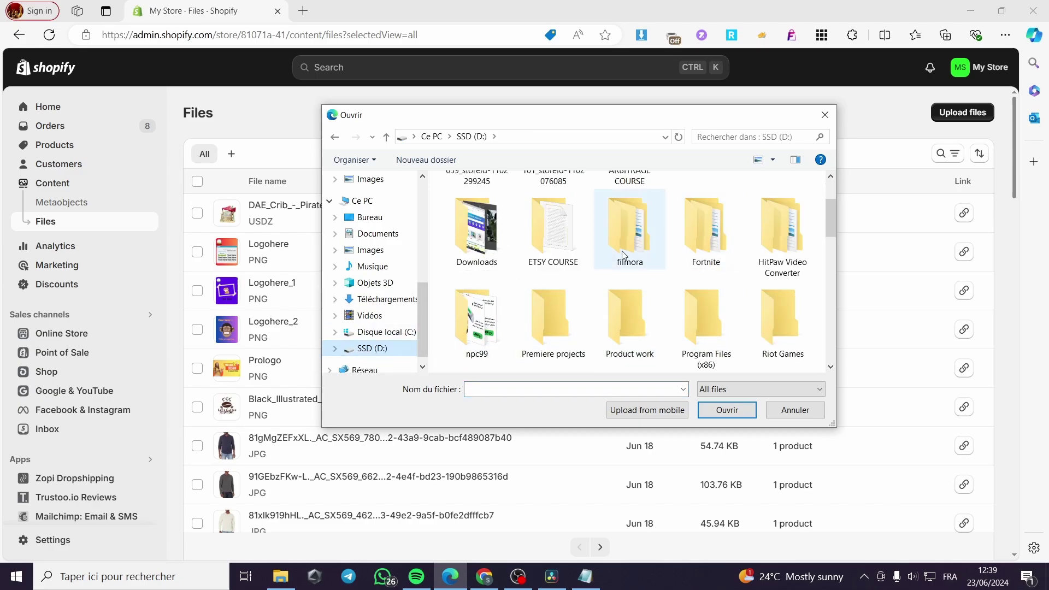
scroll(629, 278, up, 2)
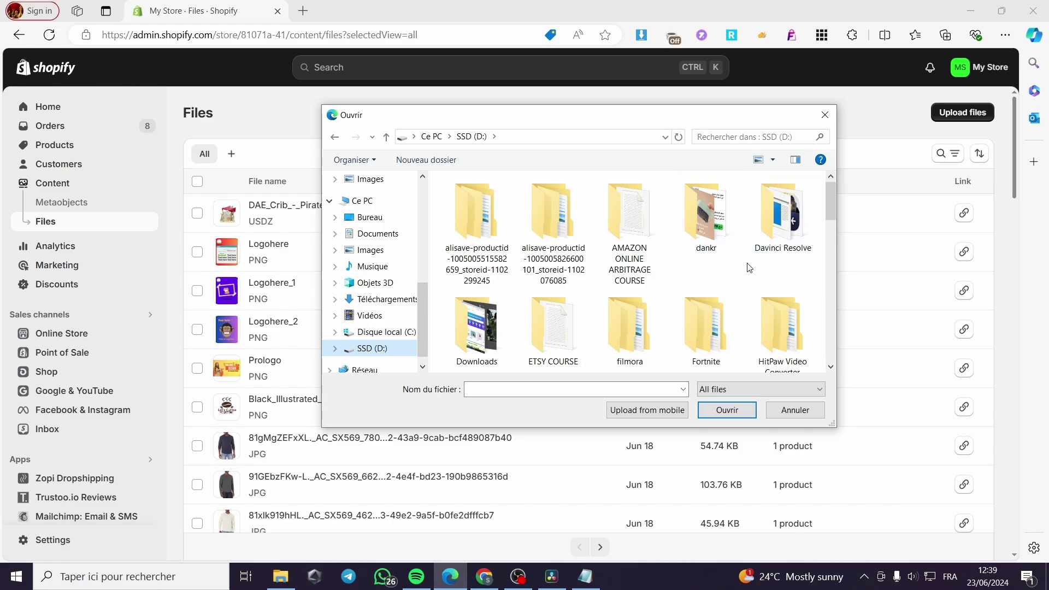
double_click(485, 332)
scroll(575, 316, down, 1)
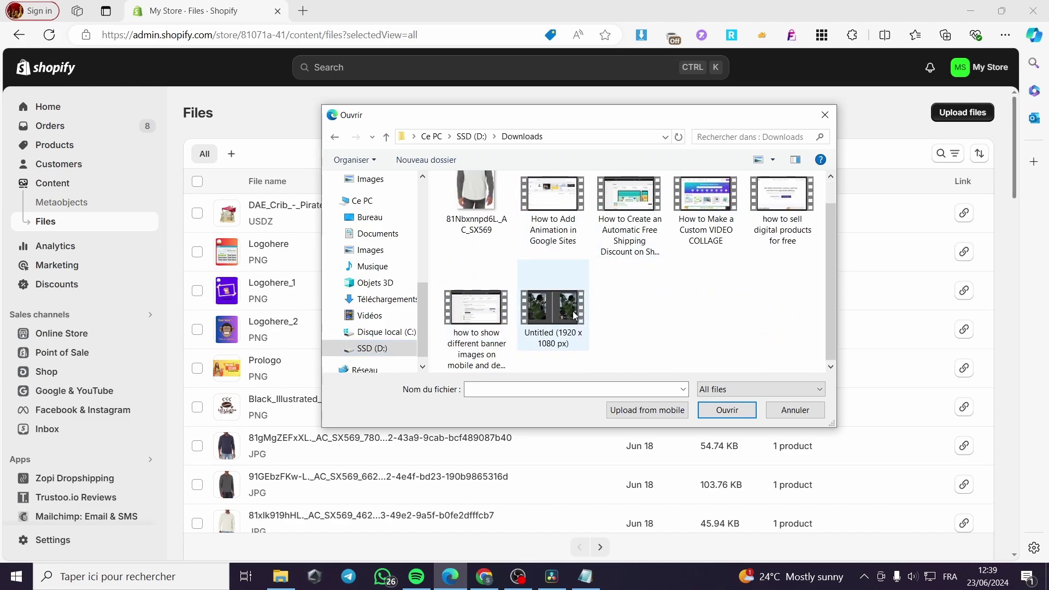
click(574, 316)
click(727, 410)
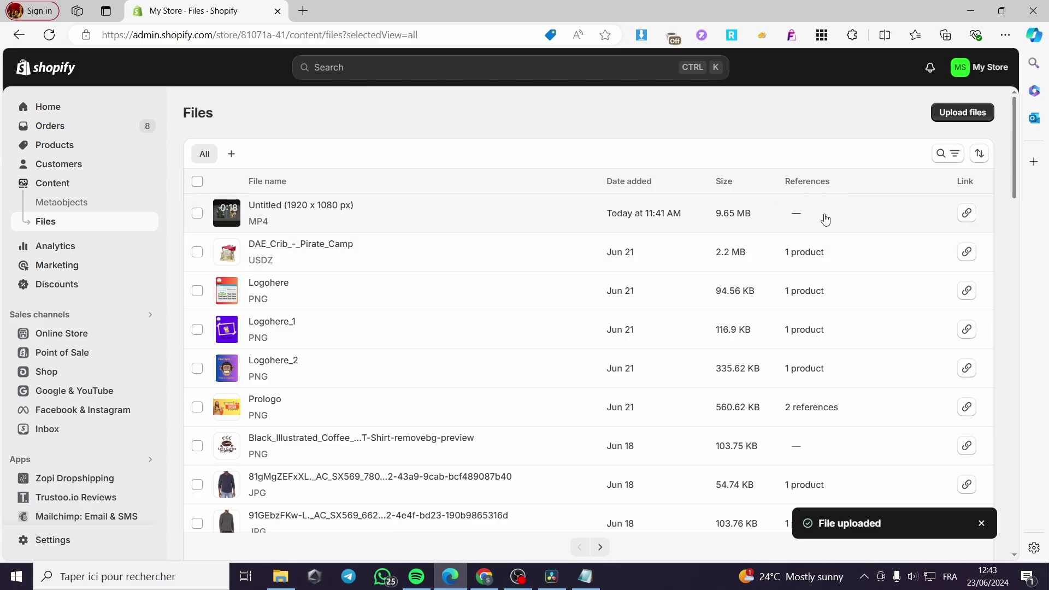
- Copy the link of the uploaded Untitled (1920 x 1080 px) video and reopen the Craft theme's customizer
click(967, 214)
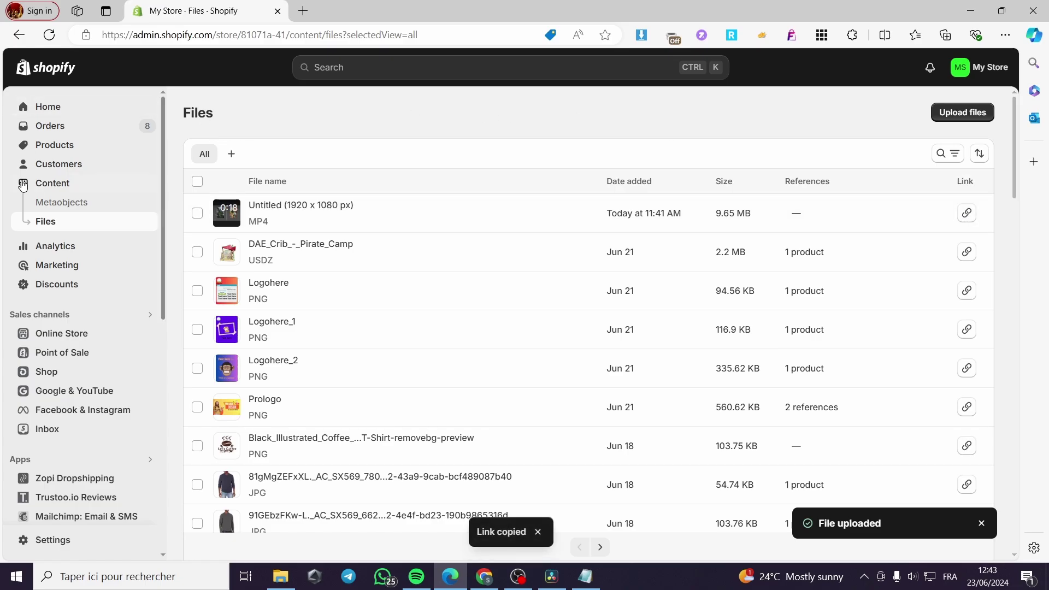
click(65, 335)
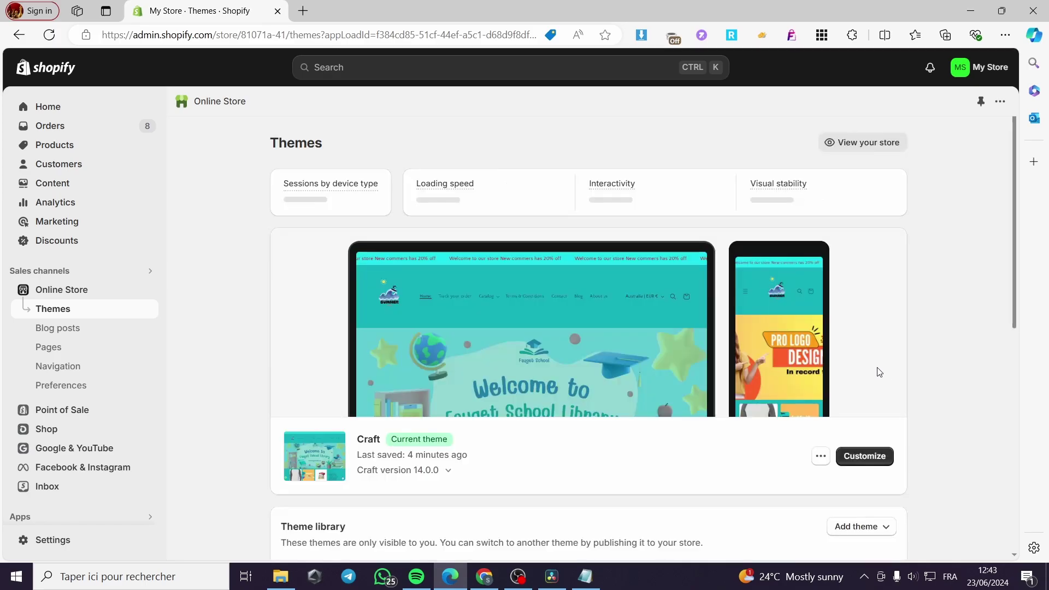
click(873, 461)
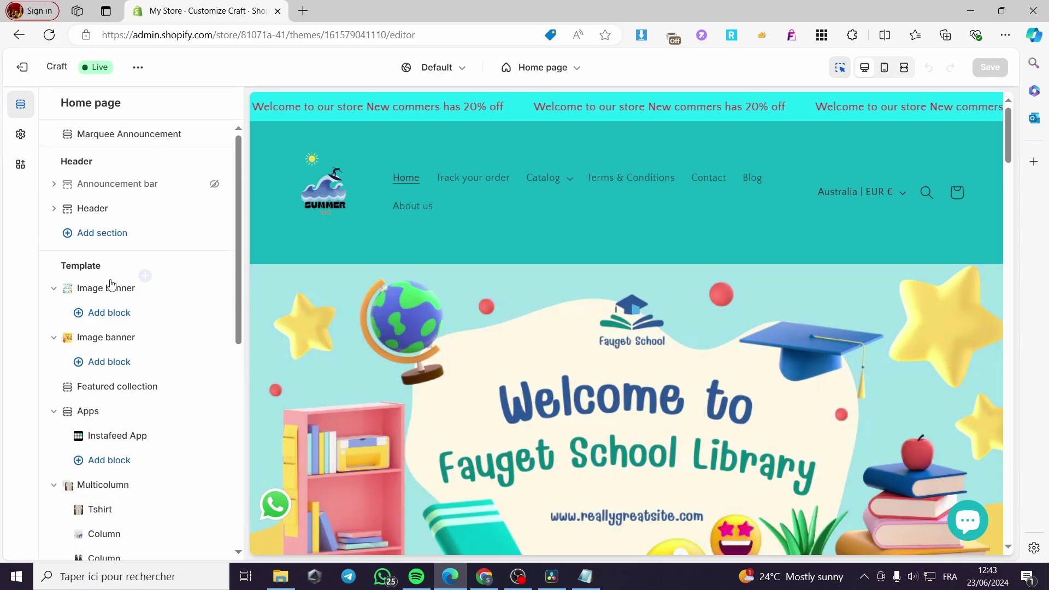
- Paste the copied cdn.shopify.com MP4 link as the Video slide block's video link and accept the suggested URL
scroll(126, 263, down, 3)
scroll(131, 219, down, 5)
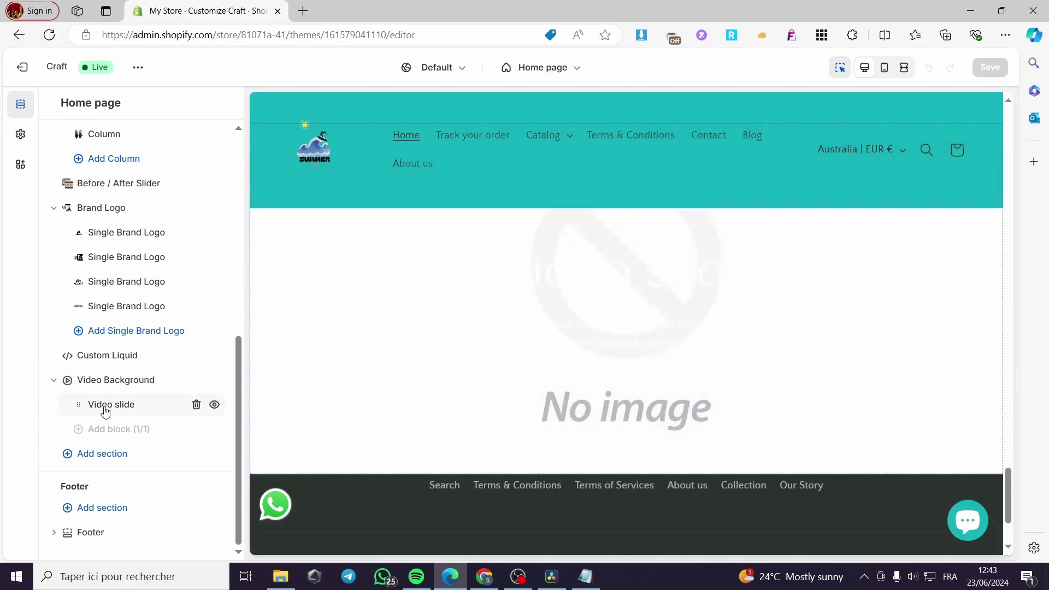
click(105, 407)
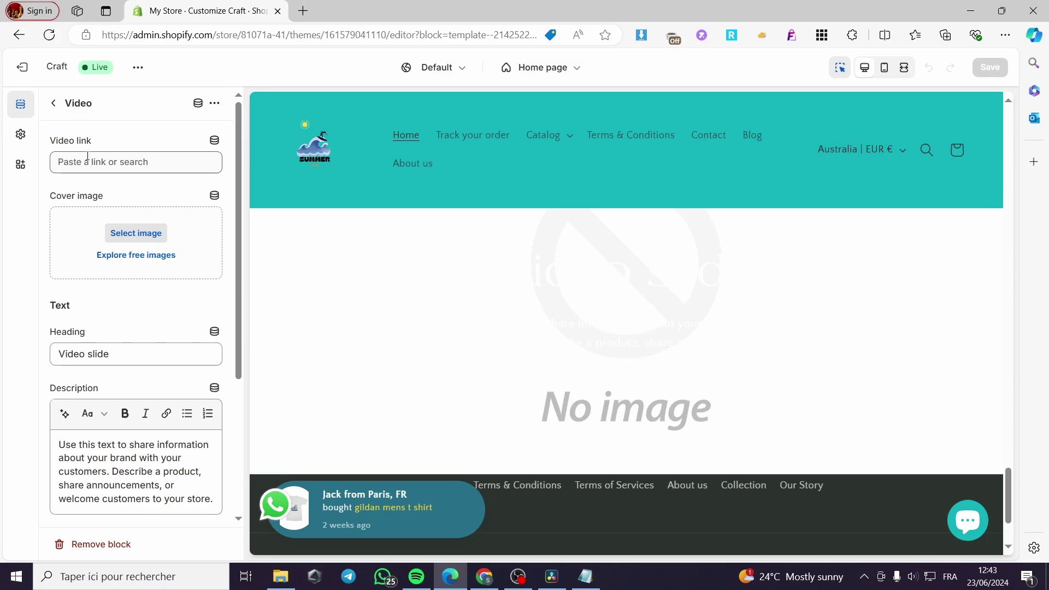
click(90, 160)
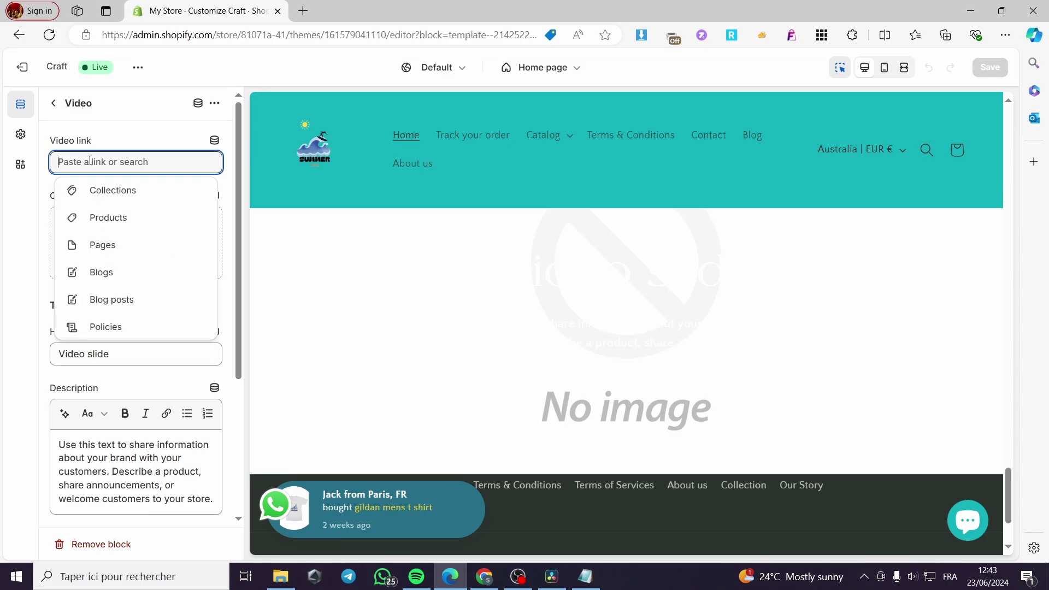
key(ctrl+v)
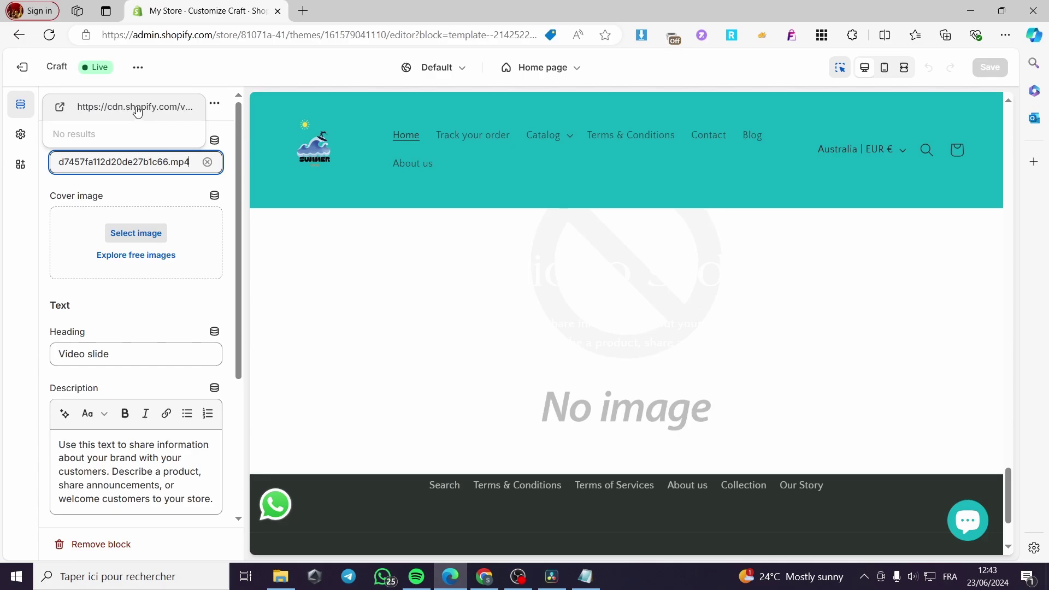
click(137, 108)
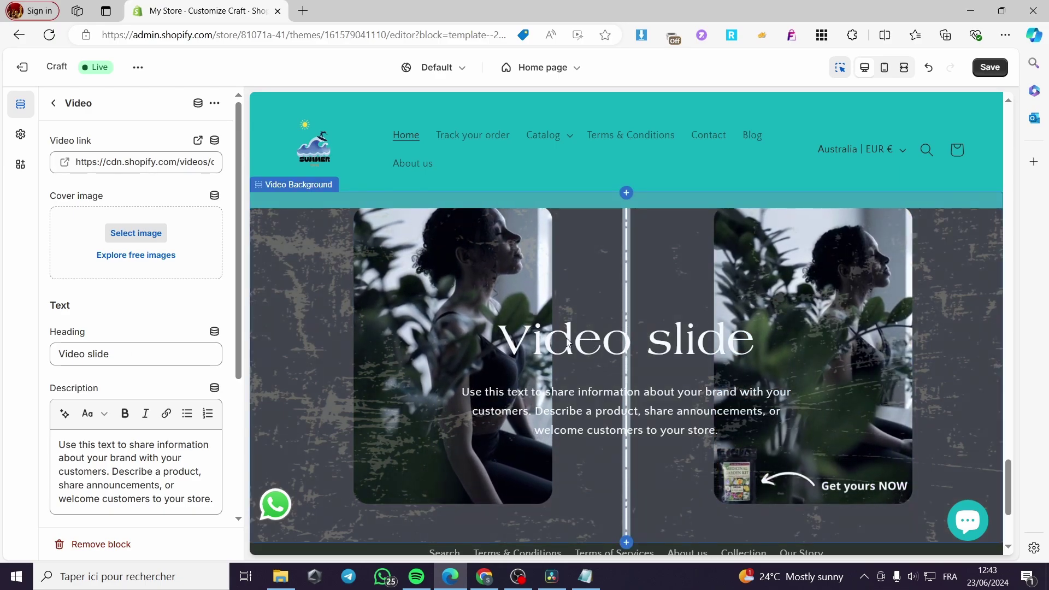
- Set the video block's heading to "Welcome to our store"
scroll(663, 394, down, 1)
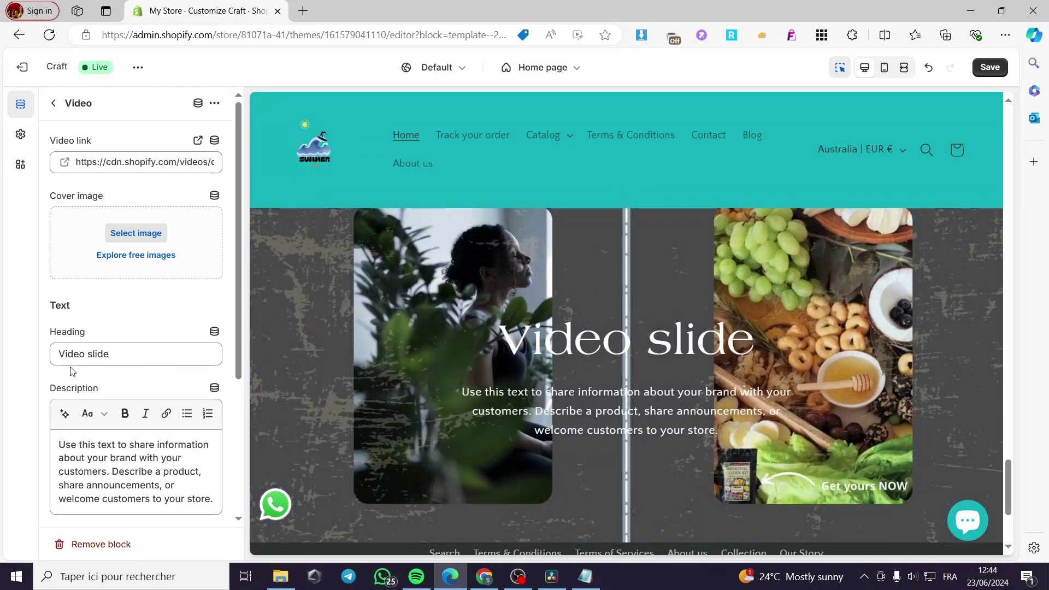
drag(142, 359, 36, 358)
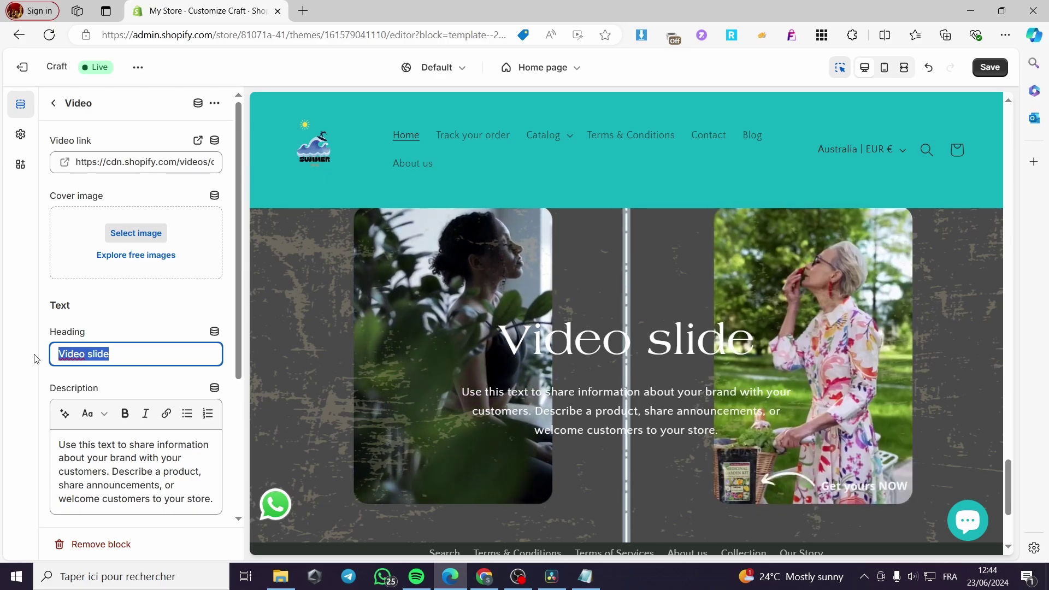
text(We)
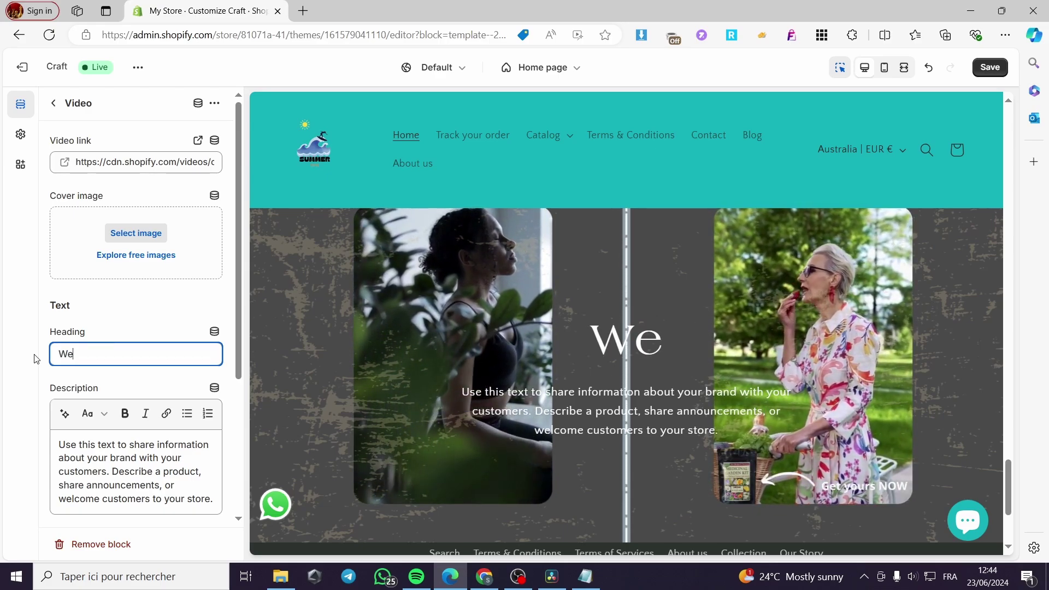
text(lc)
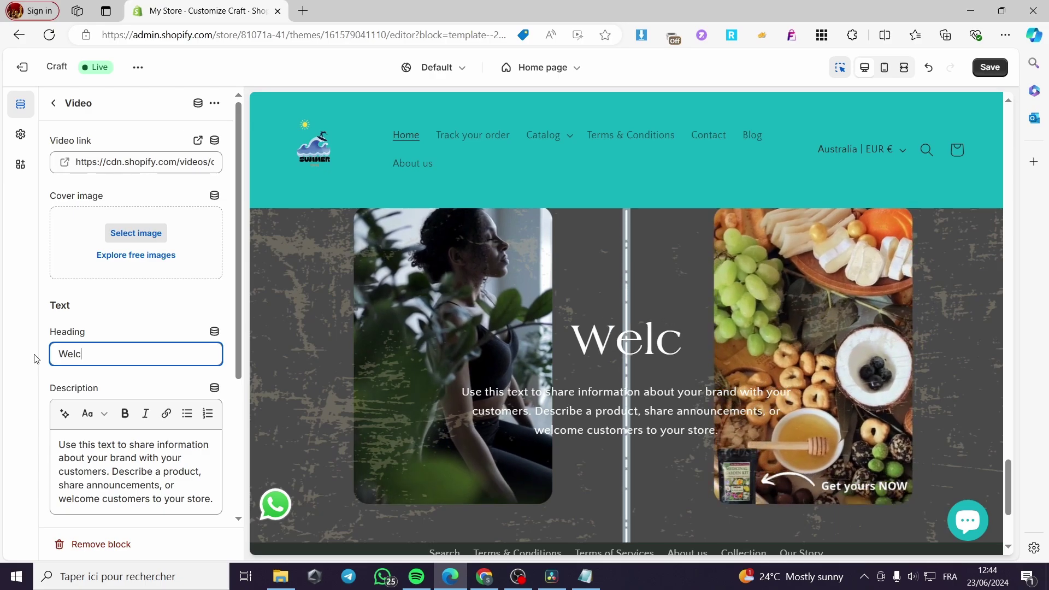
text(ome to o)
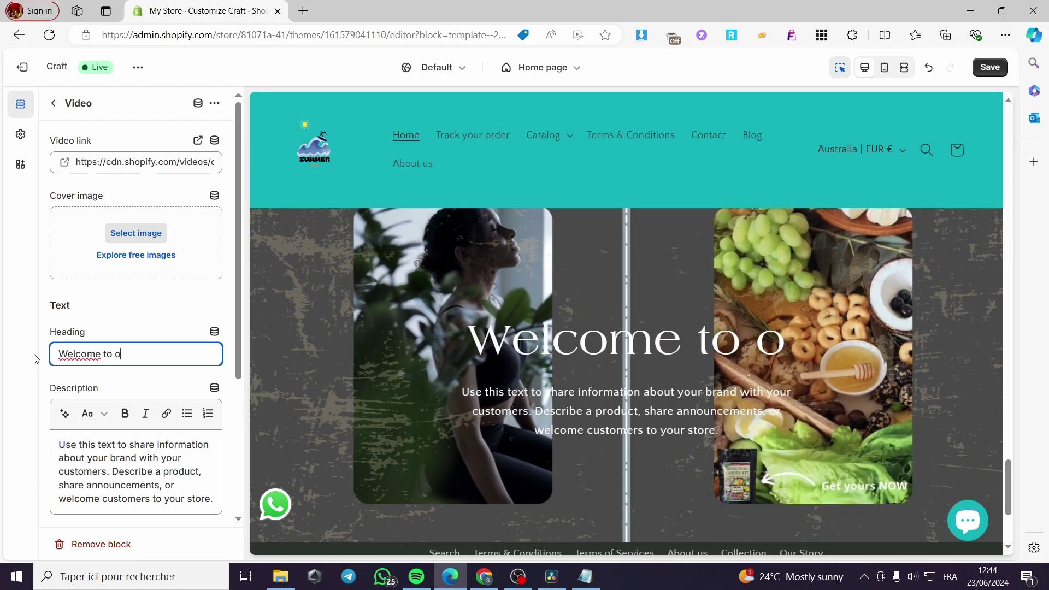
text(ur store)
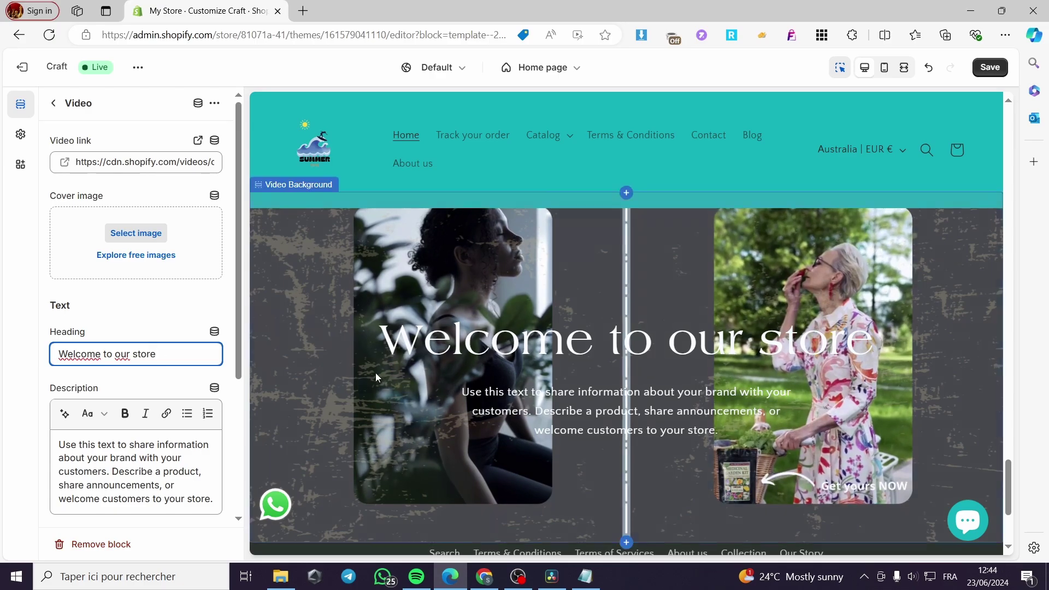
- Clear the video block's description and generate text suggestions from the prompt "clothing store description"
drag(58, 444, 221, 385)
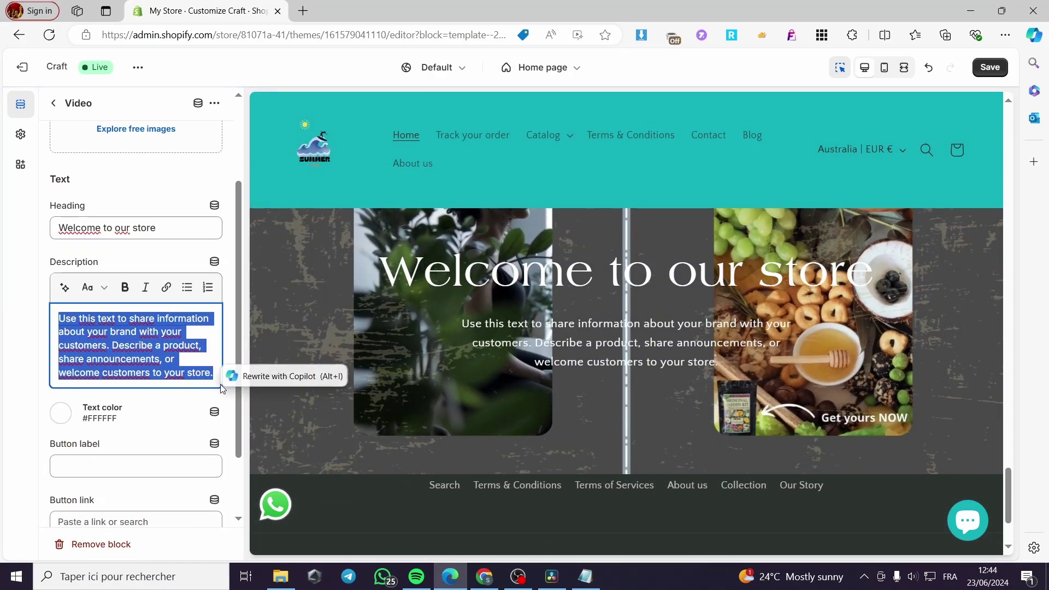
key(BackSpace)
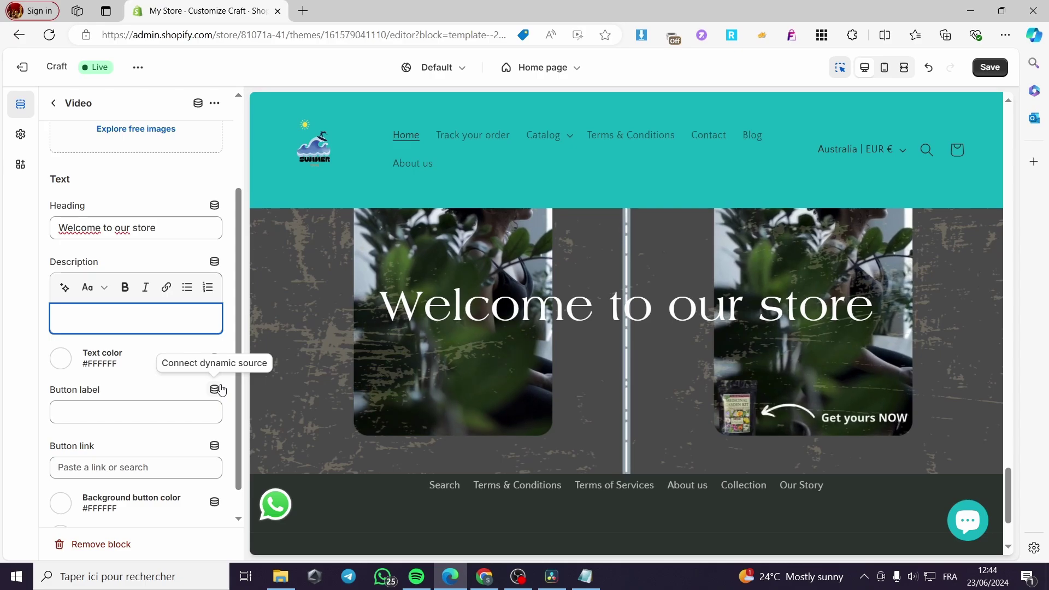
click(65, 287)
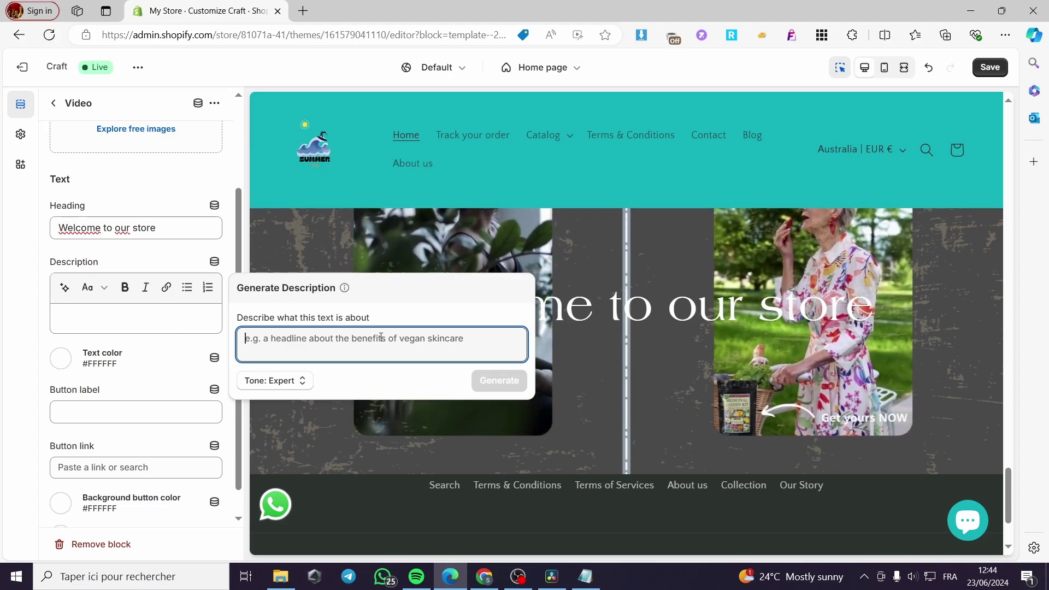
text(cloth)
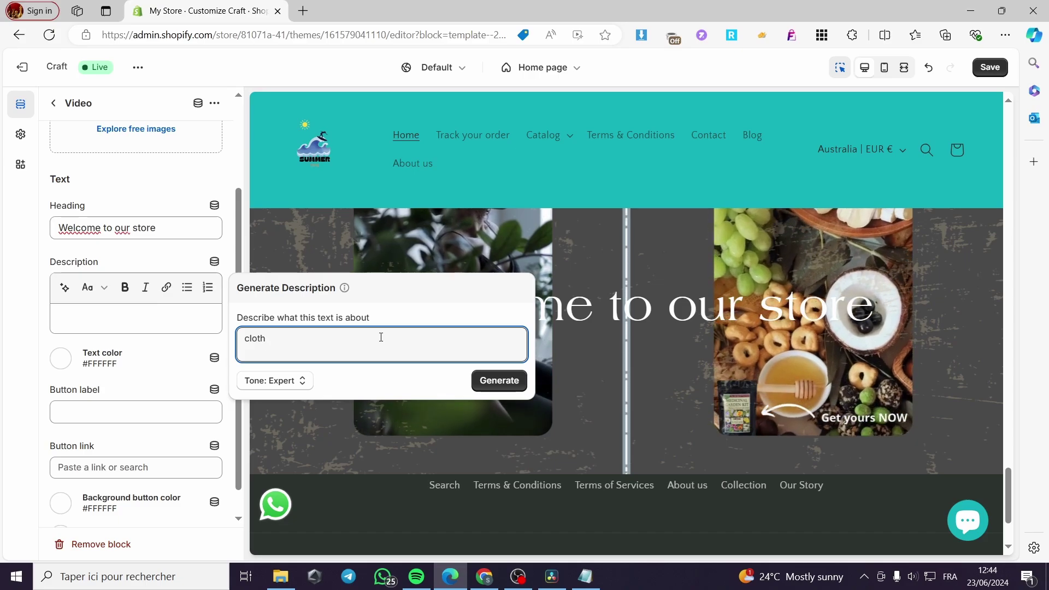
text(ing s)
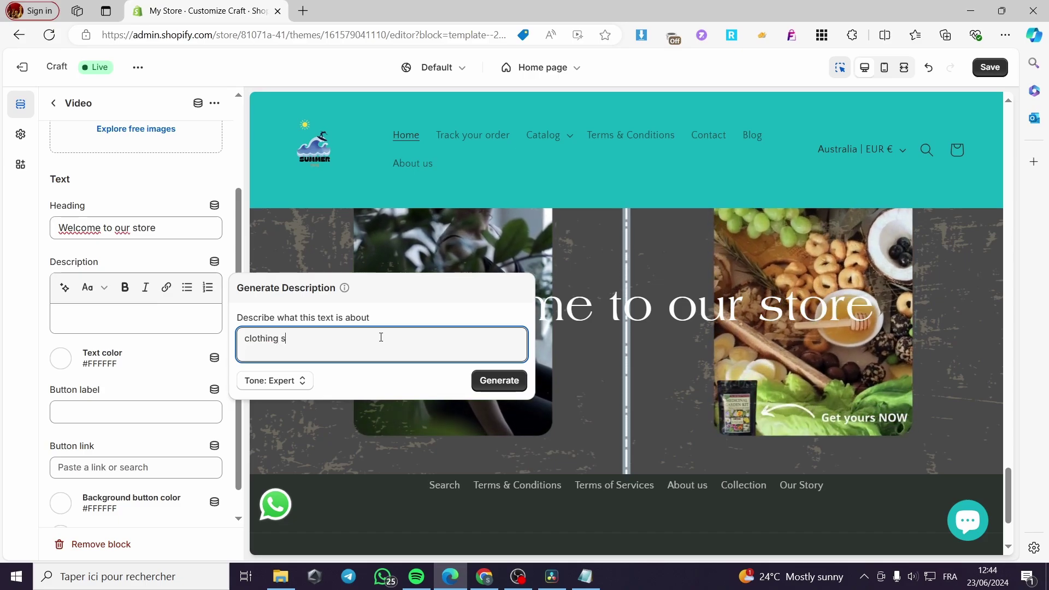
text(tot)
key(BackSpace)
text(r)
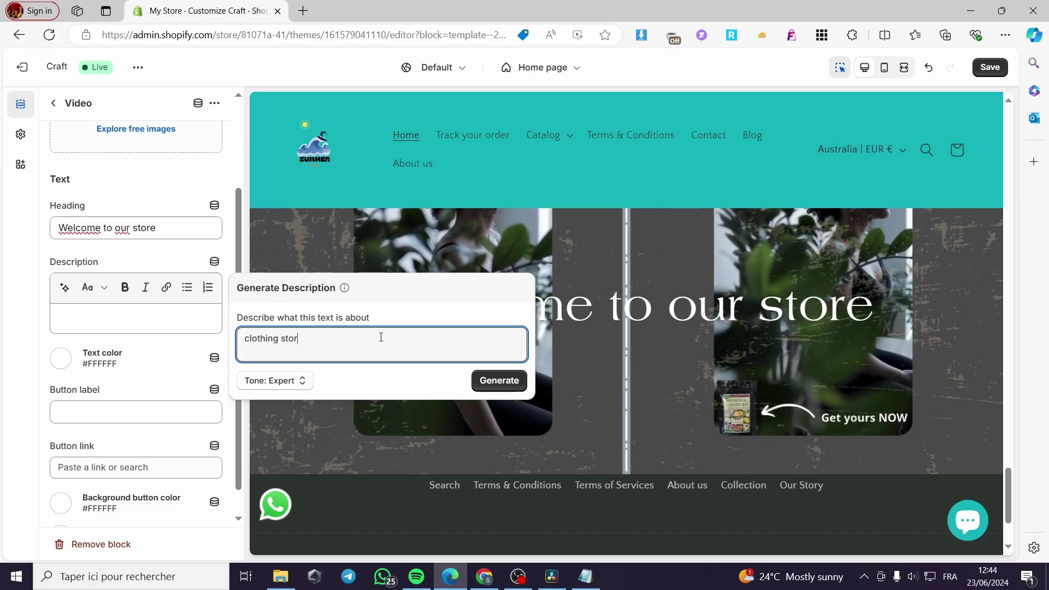
text(e description)
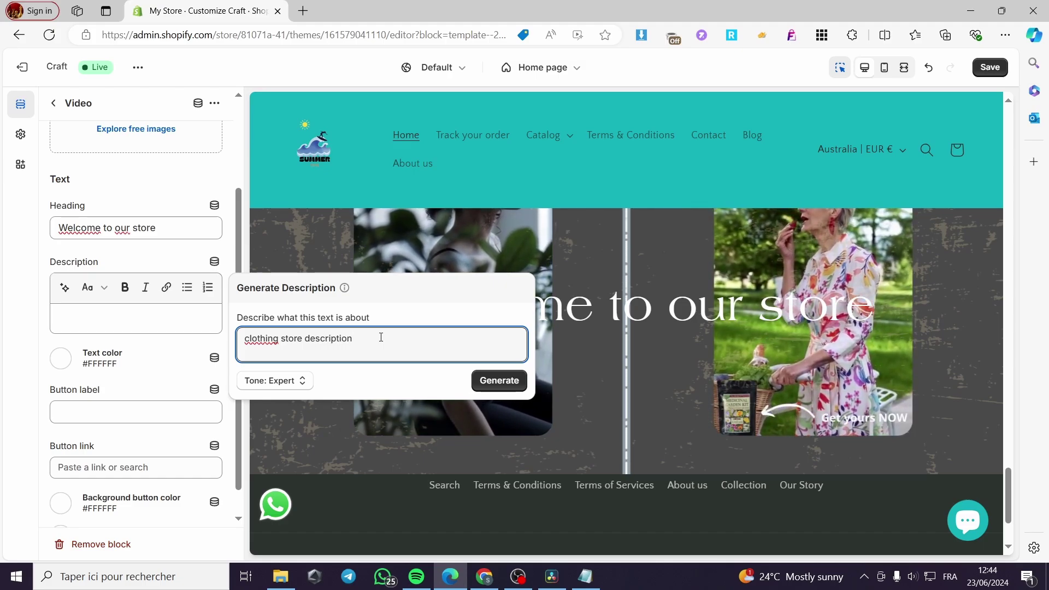
click(499, 380)
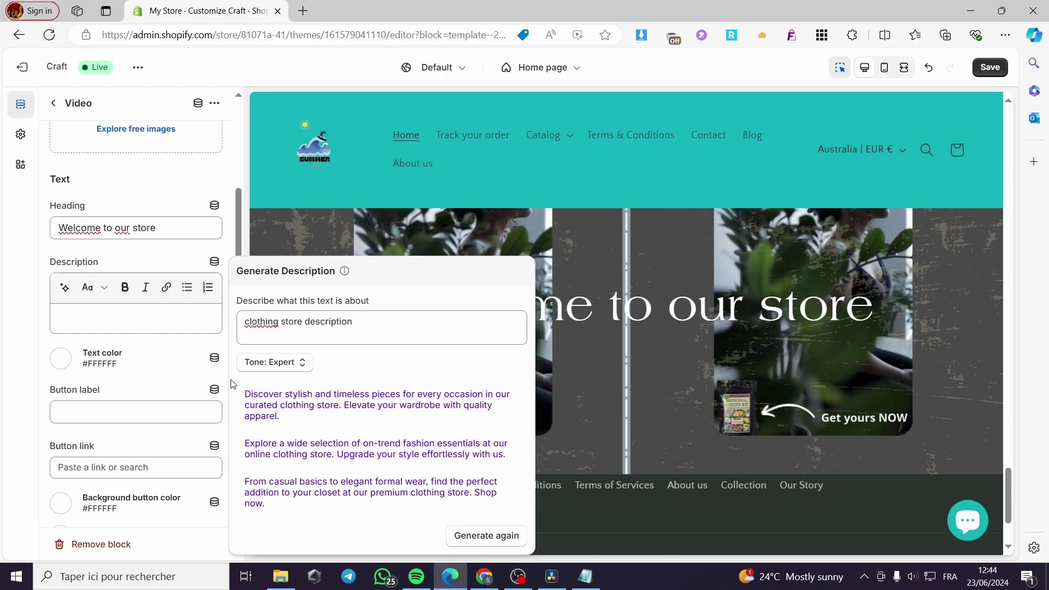
- Keep the Expert tone and insert the suggestion starting "Discover stylish and timeless pieces for every occasion" as the description
click(283, 363)
click(279, 363)
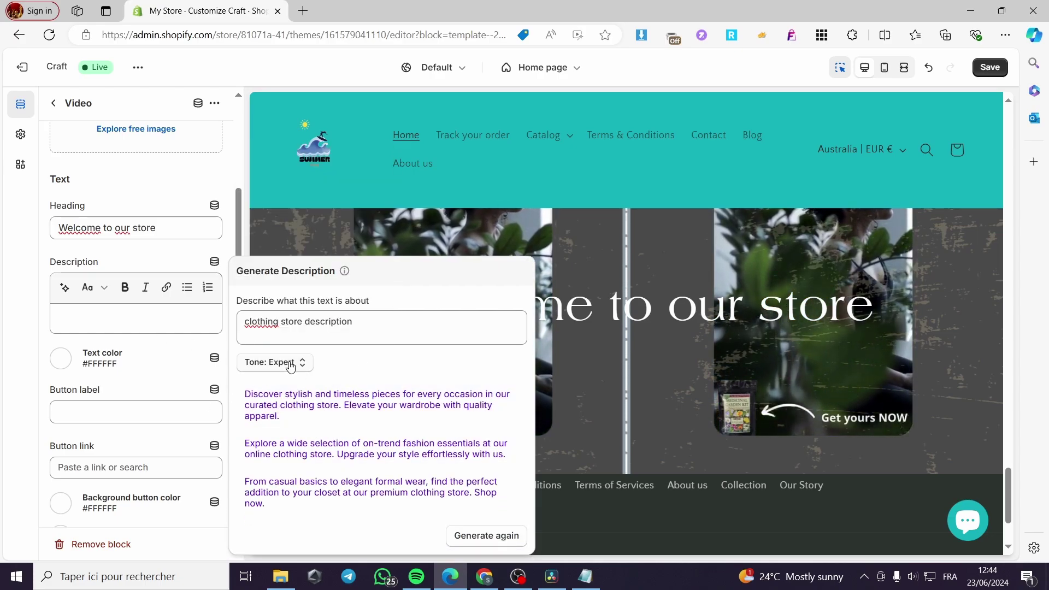
click(375, 411)
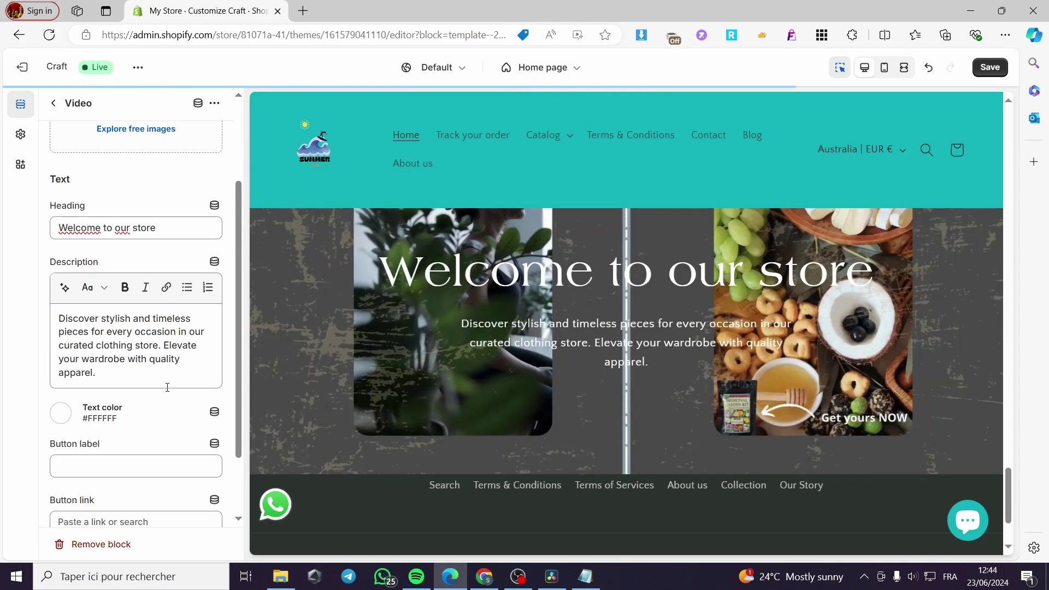
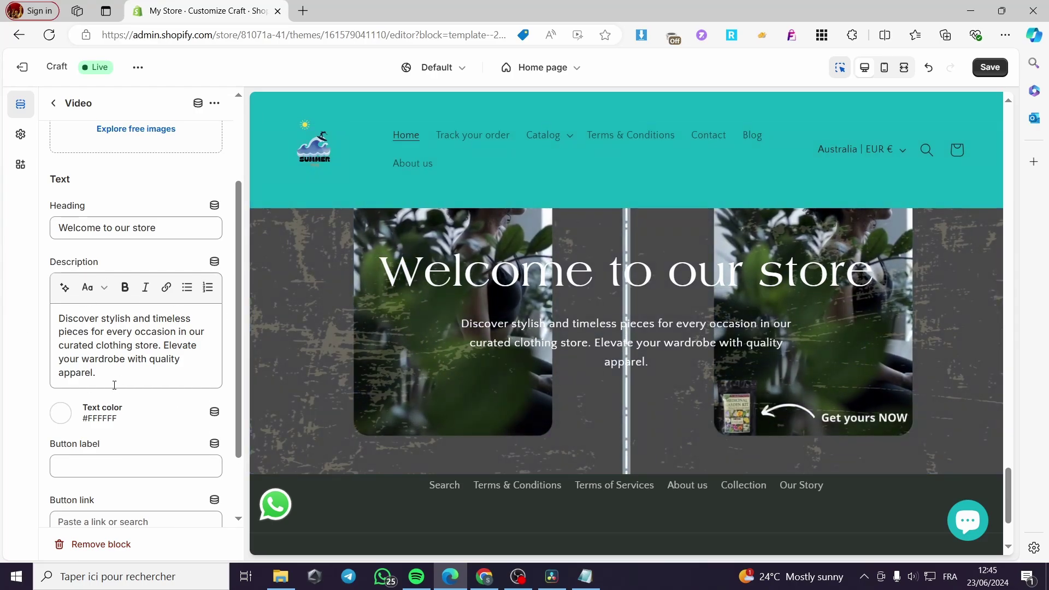
- Try "Click here" as the video block's button label, and clear the label again
scroll(114, 385, down, 2)
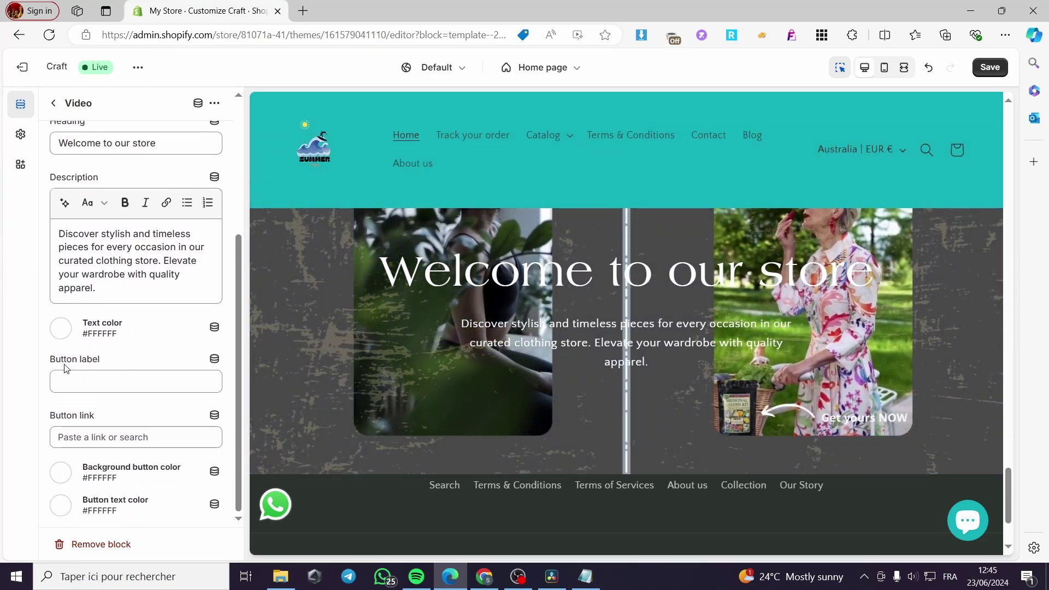
click(77, 382)
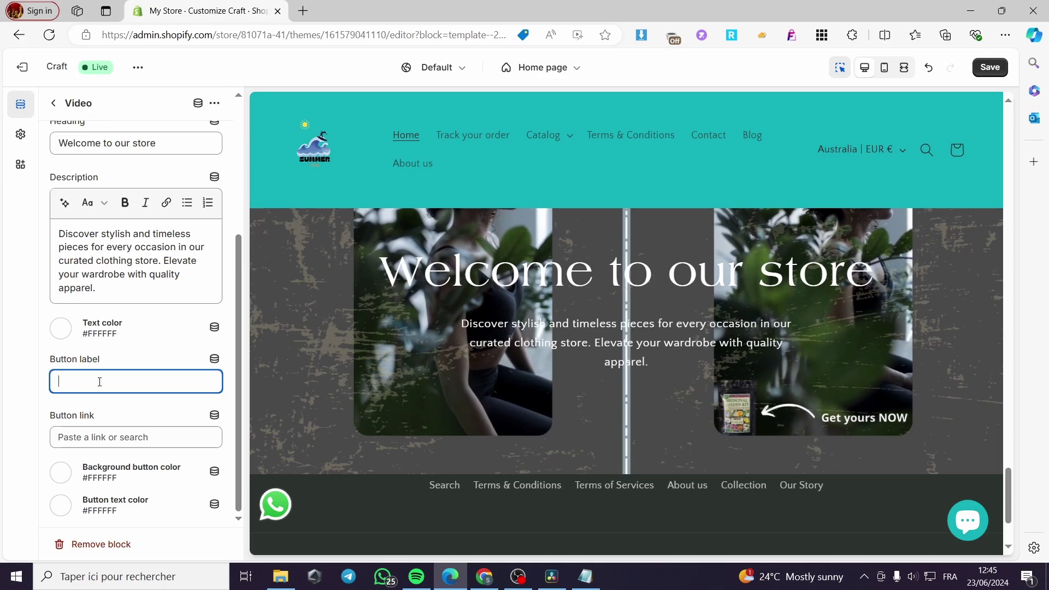
text(Click)
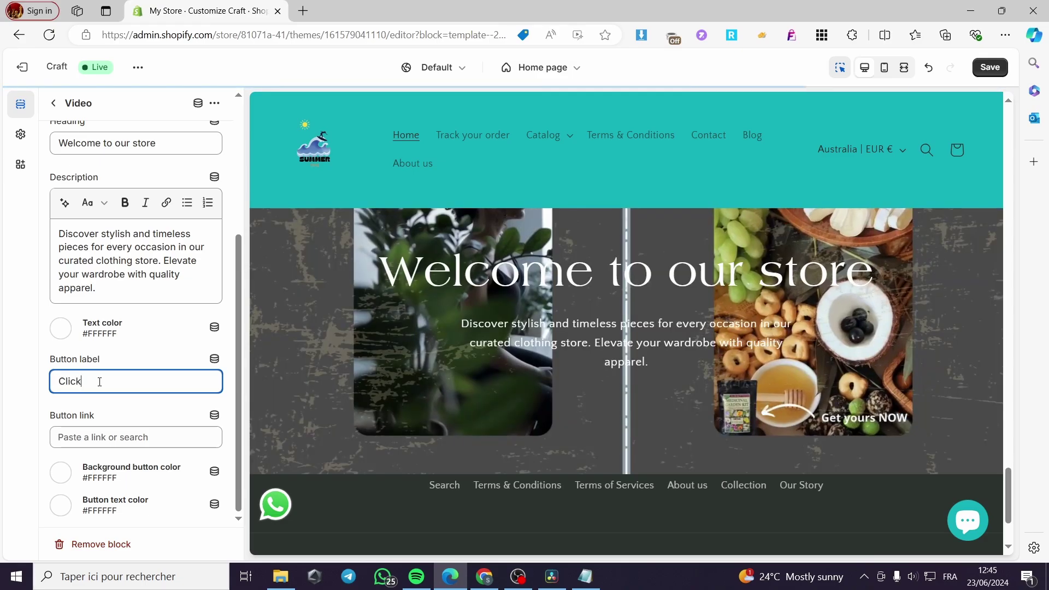
text( here)
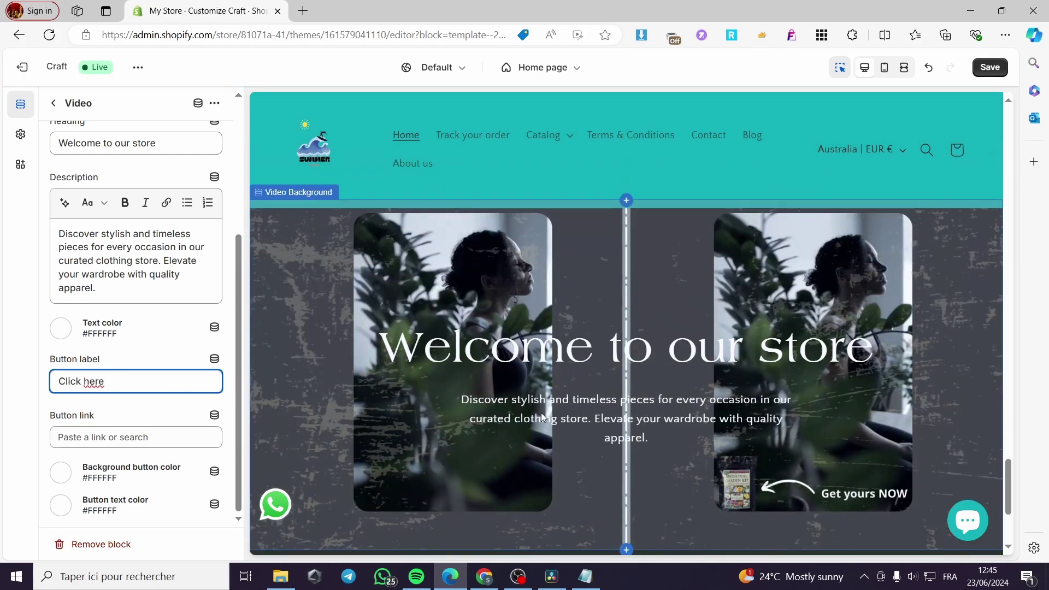
scroll(611, 415, down, 1)
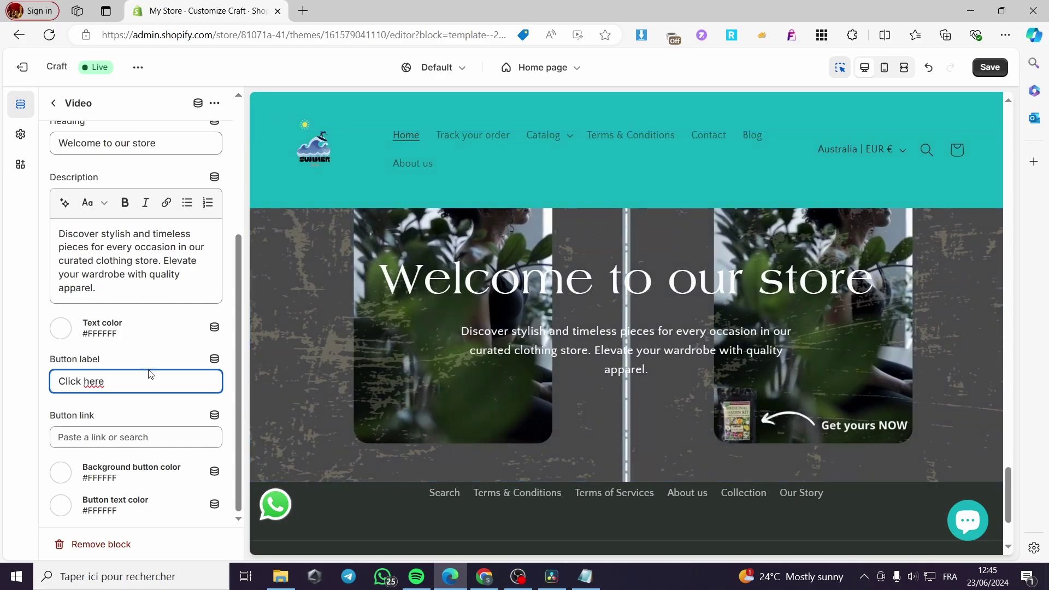
drag(140, 379, 29, 384)
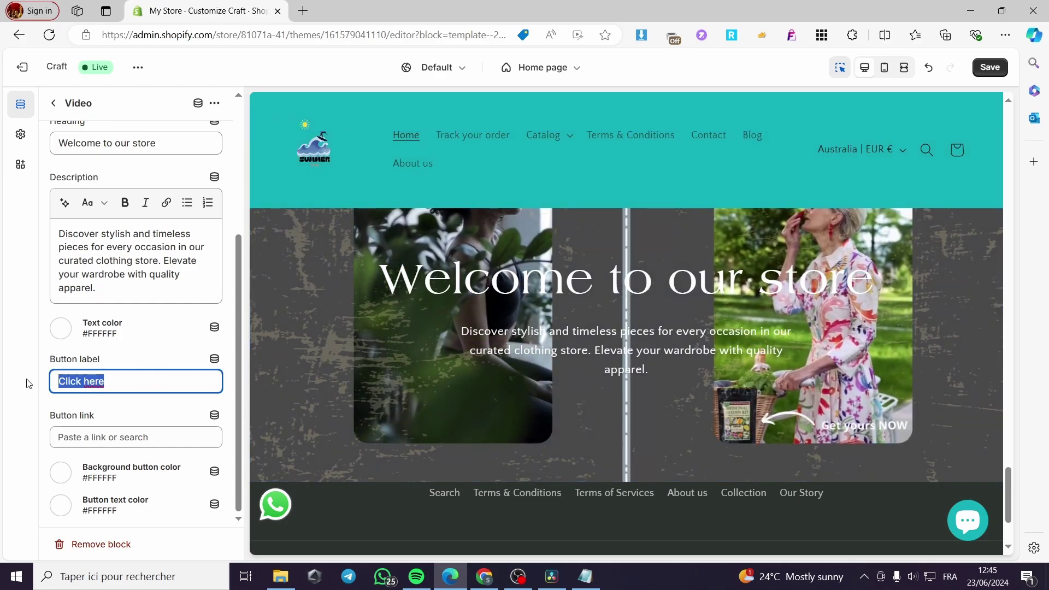
key(BackSpace)
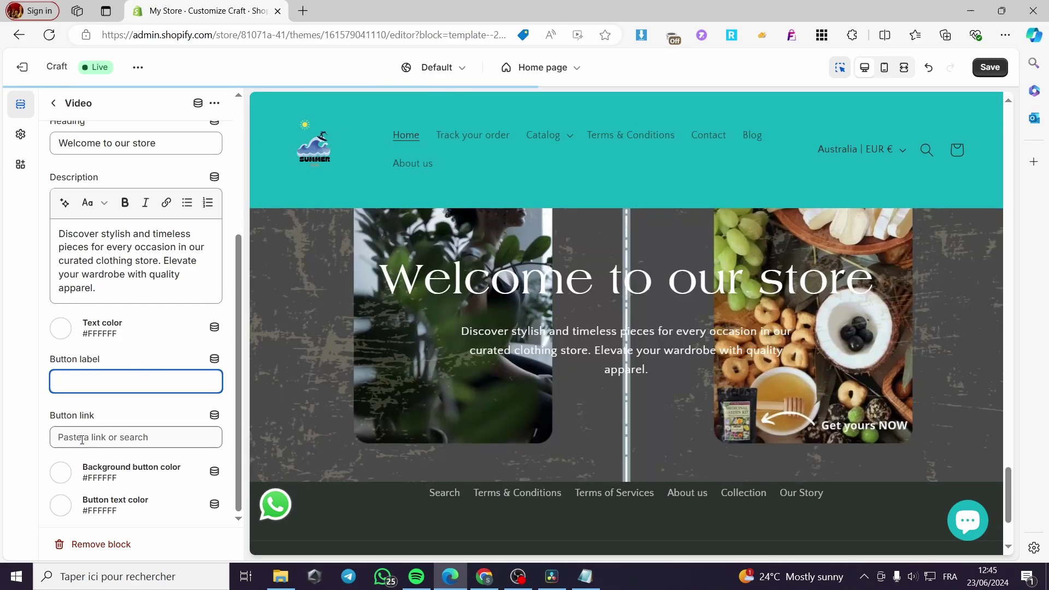
- Set the video block's button link to All products and save the theme changes
click(75, 440)
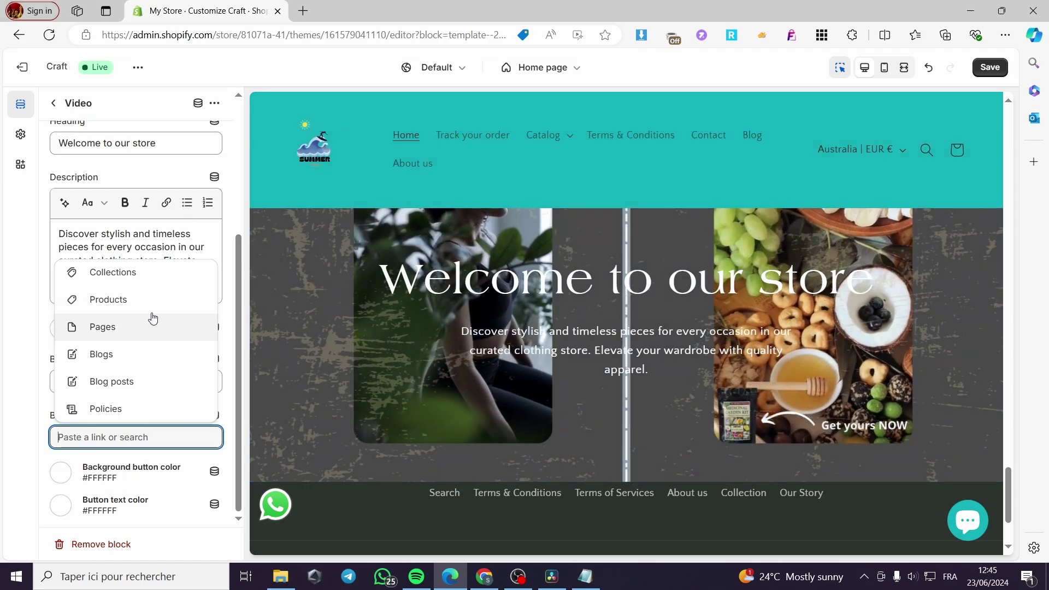
click(105, 302)
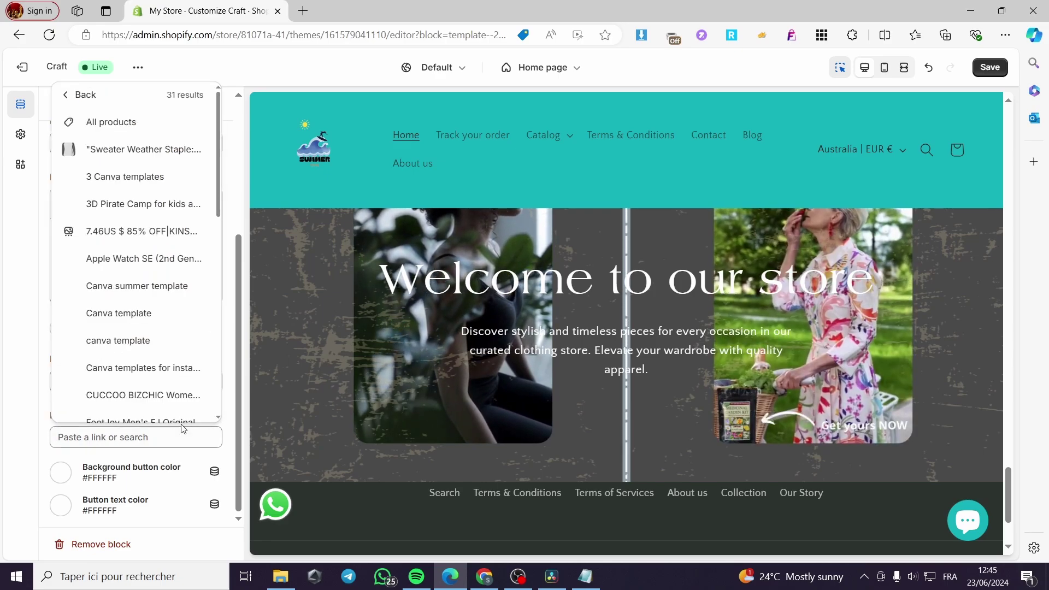
click(152, 124)
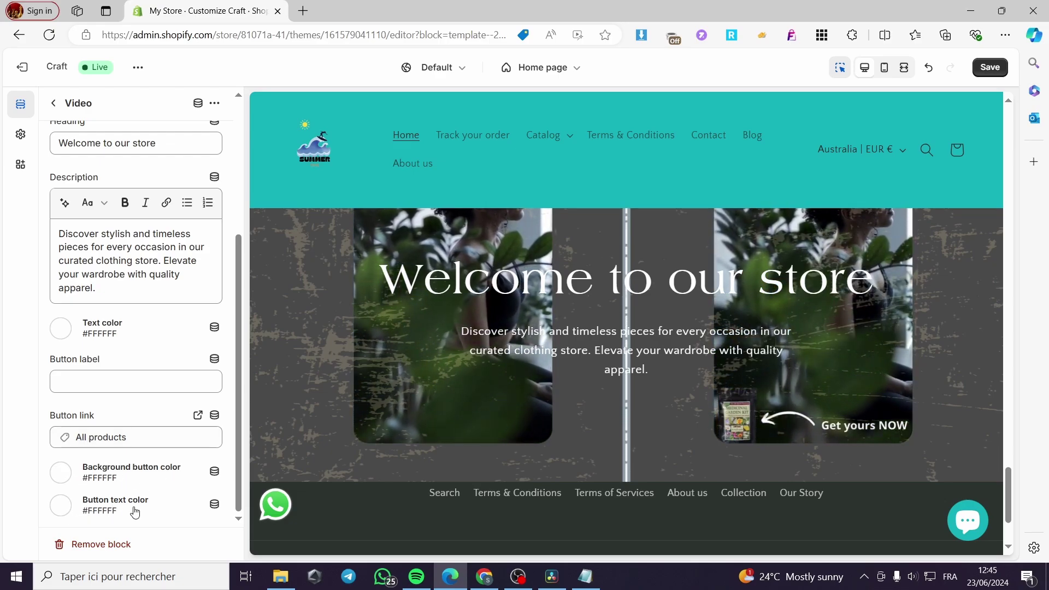
scroll(162, 491, up, 4)
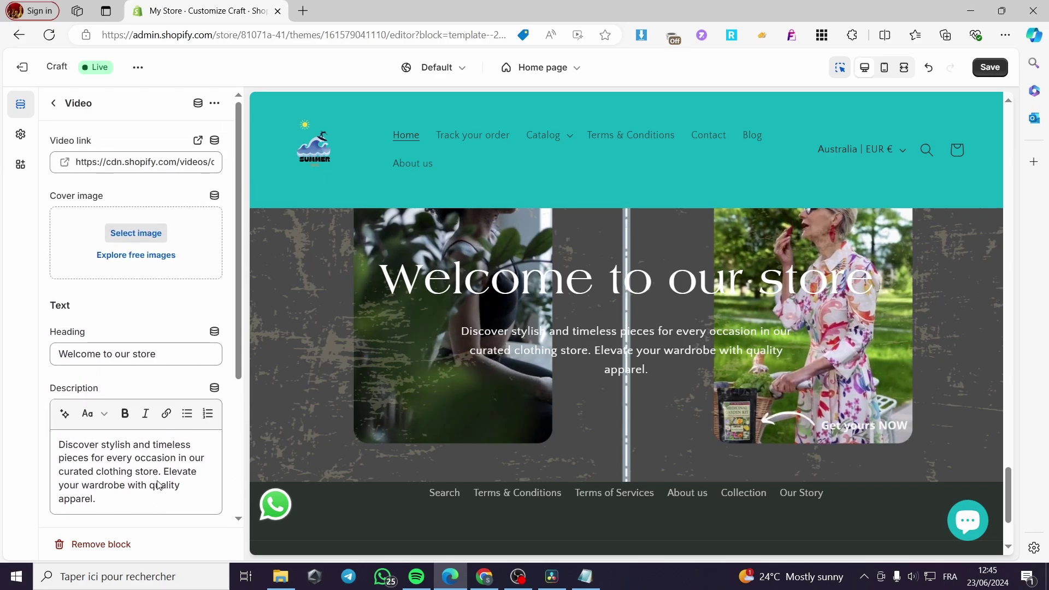
click(990, 67)
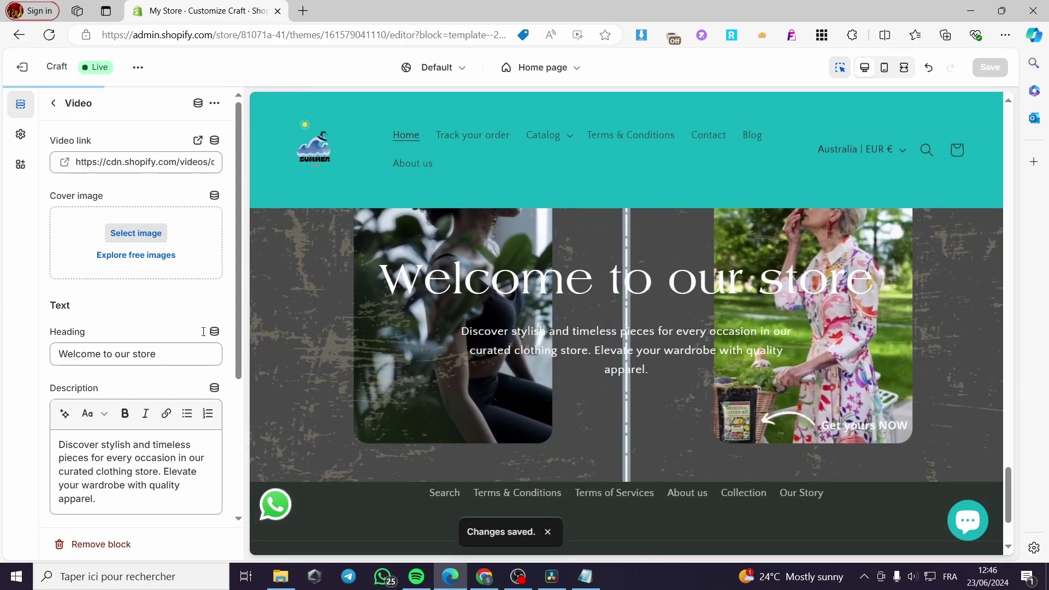
- Return to the home page's section list and move the Video Background section to the start of the Template group
click(53, 103)
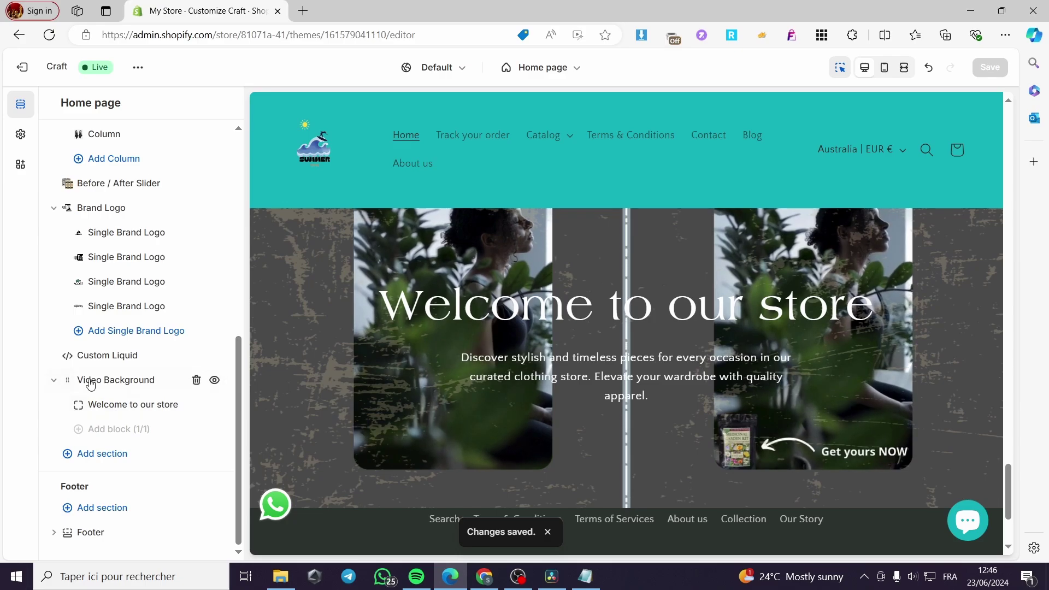
drag(68, 385, 108, 240)
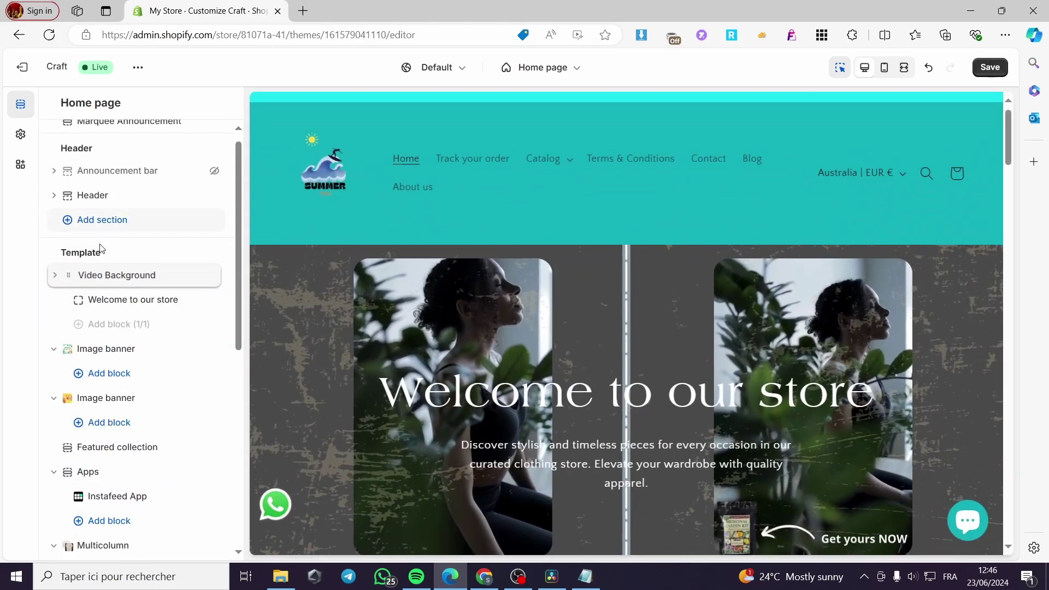
scroll(330, 316, down, 2)
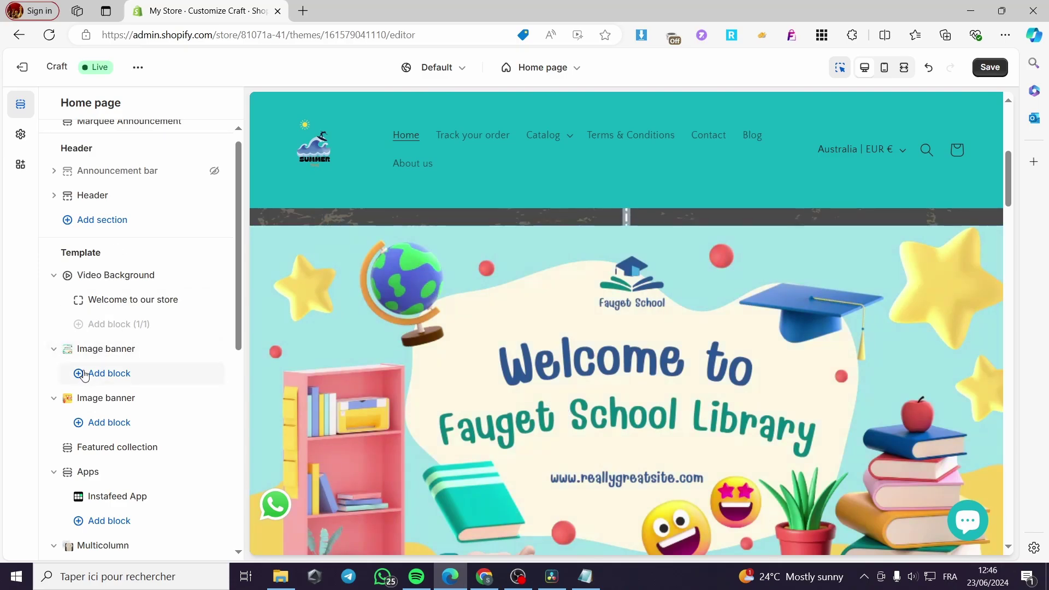
- Hide the Image banner section directly below Video Background on the home page
scroll(306, 357, down, 5)
scroll(338, 358, up, 8)
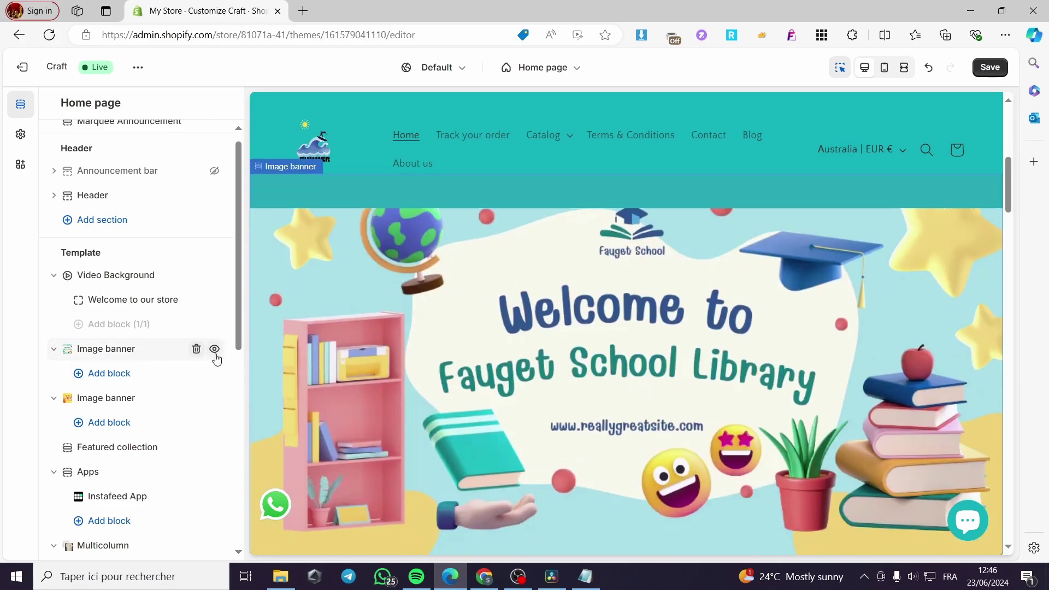
click(215, 350)
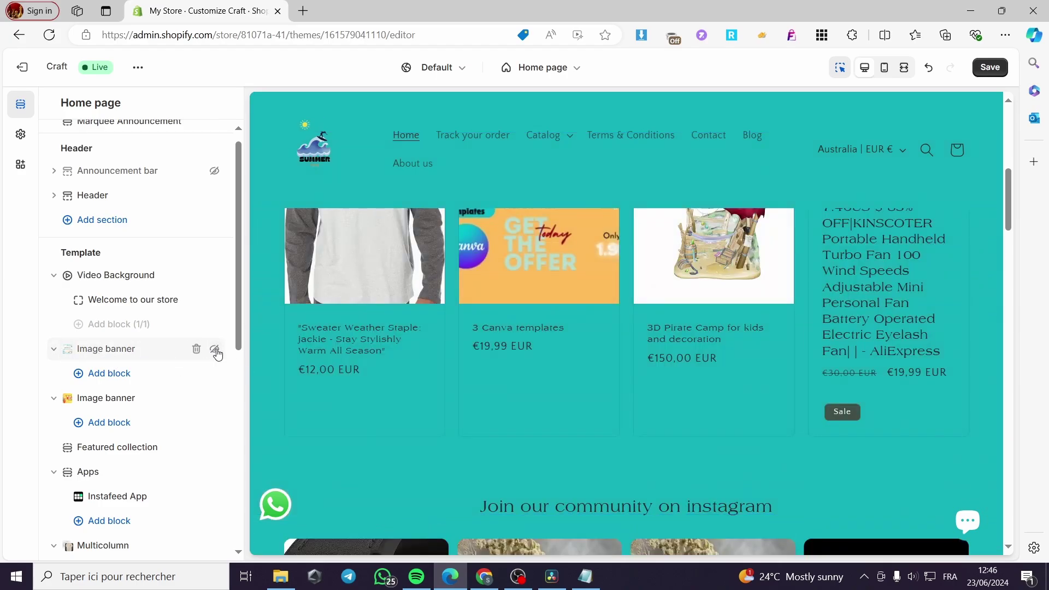
scroll(482, 403, up, 8)
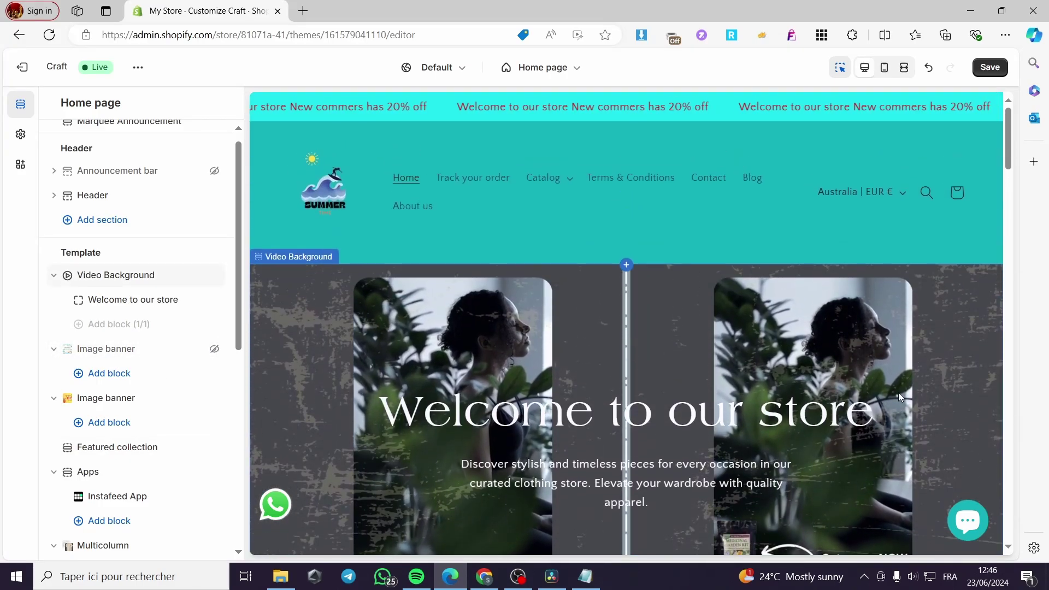
- Save the theme changes and check the Video Background section in the mobile preview before returning to the desktop preview
scroll(616, 328, down, 3)
scroll(590, 342, up, 3)
scroll(728, 316, down, 1)
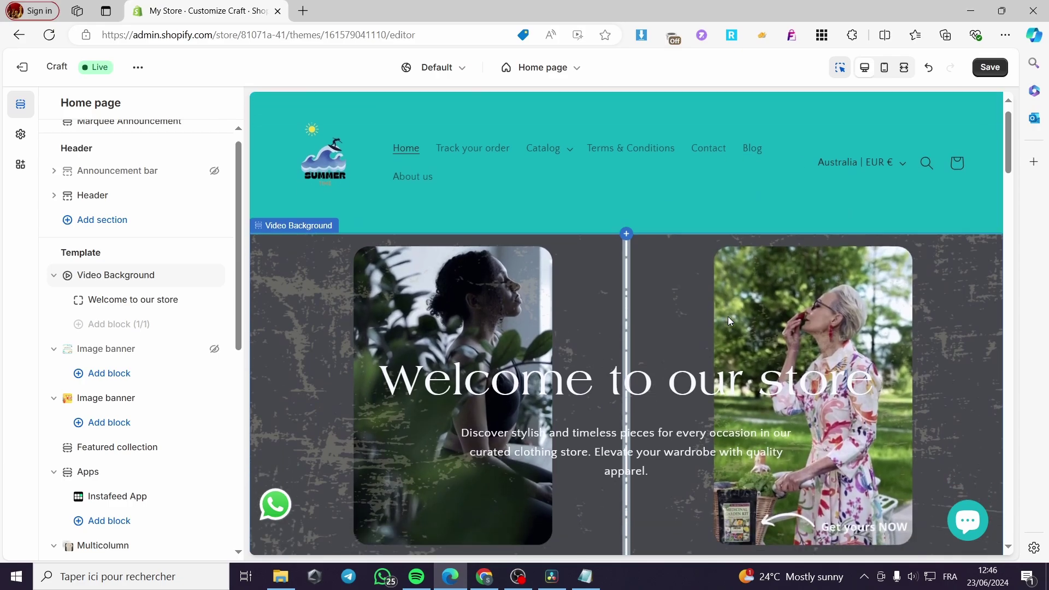
click(991, 67)
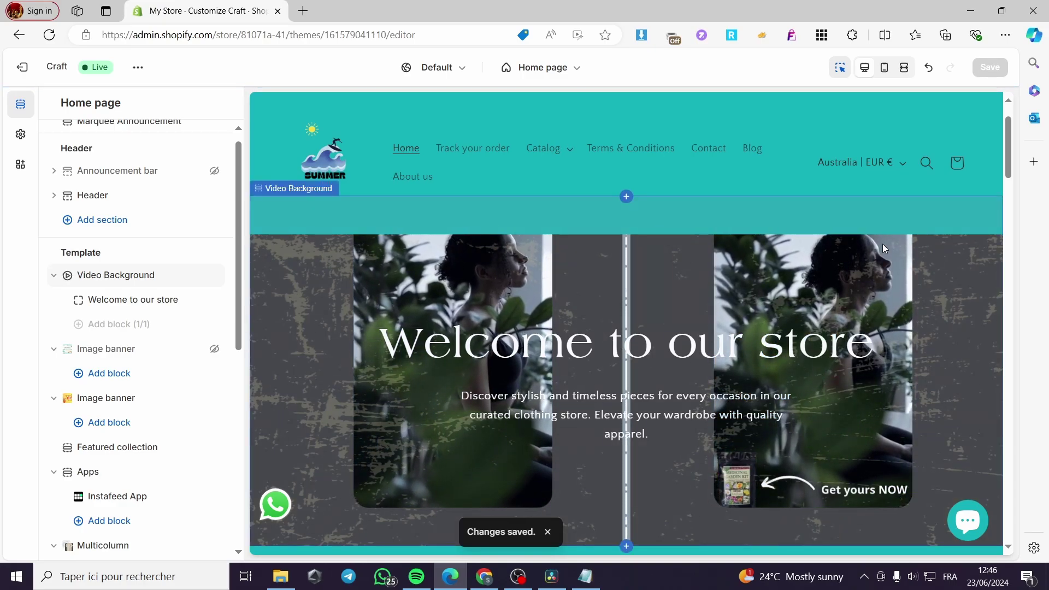
click(885, 68)
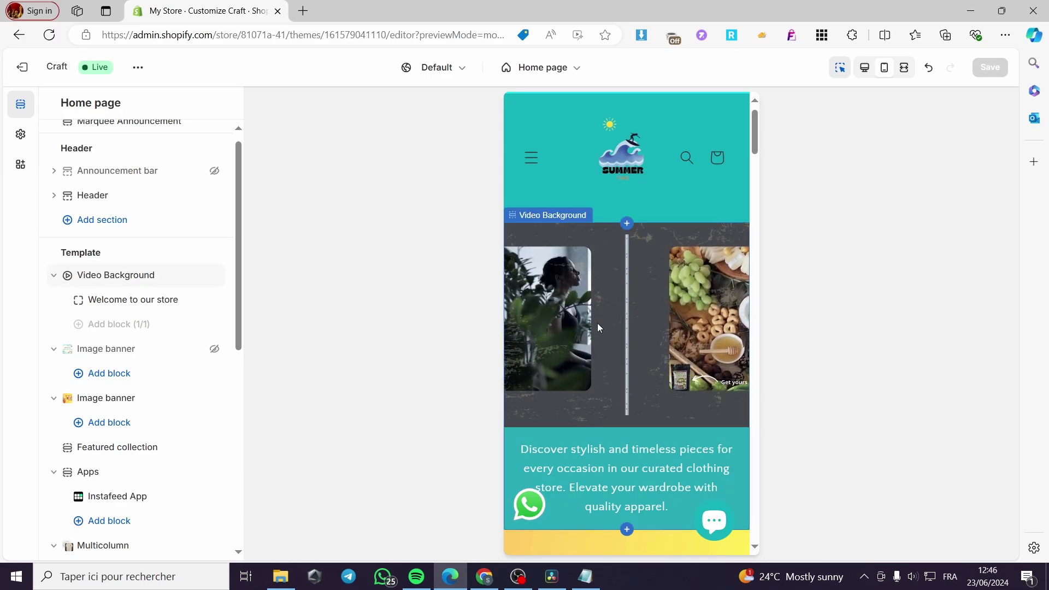
click(865, 67)
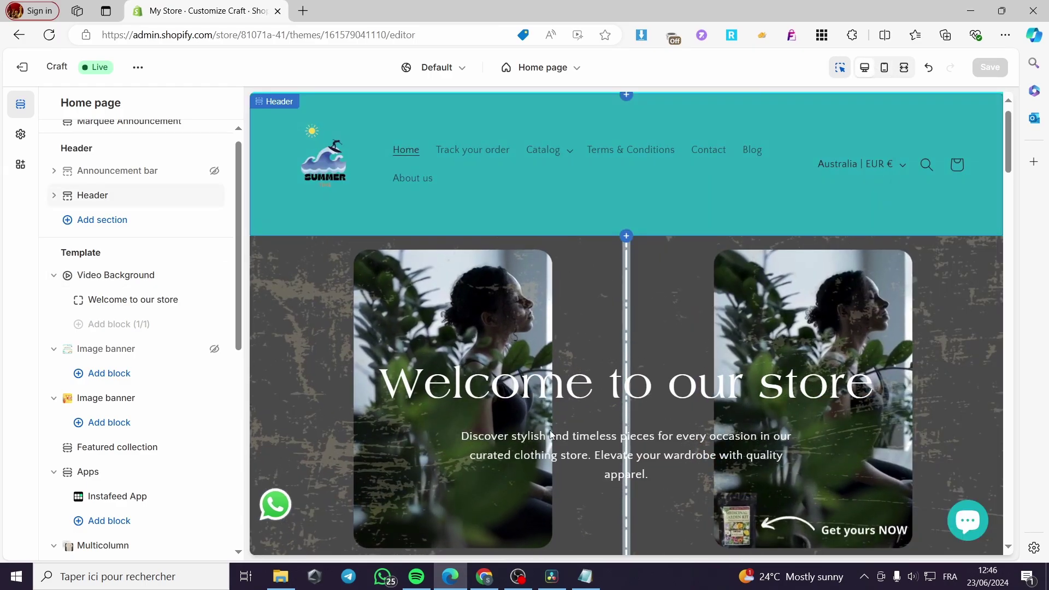
- Leave the theme editor, open the Craft theme's code, and find and open base.css using the file filter "base"
click(26, 68)
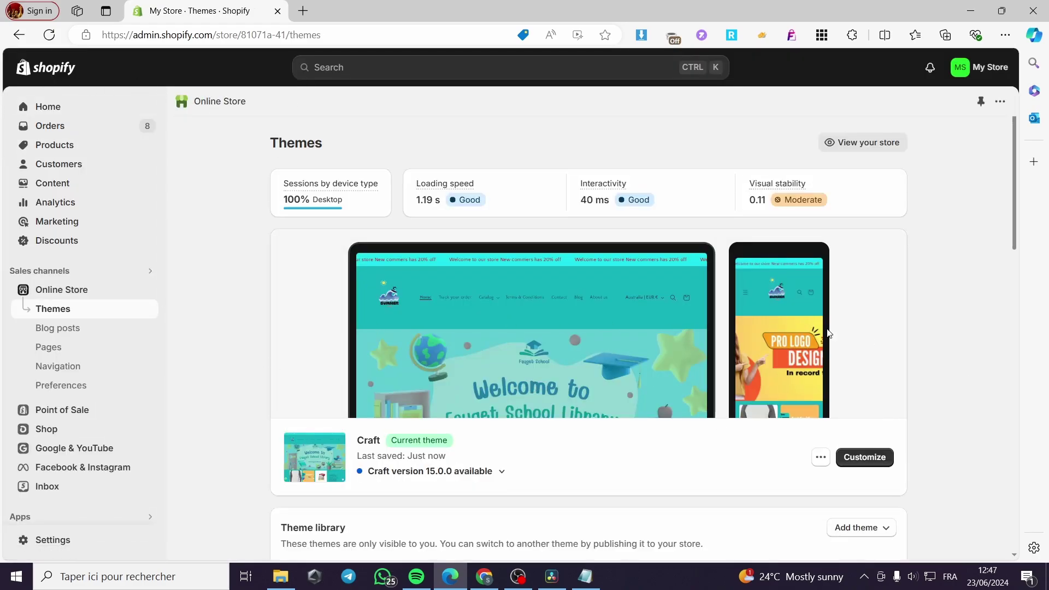
scroll(662, 391, down, 1)
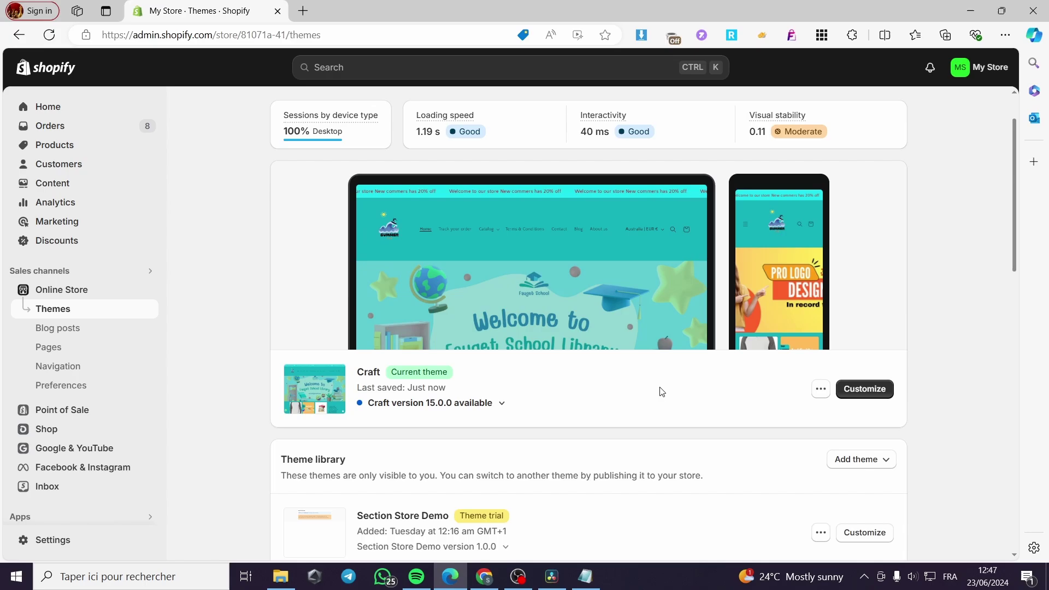
click(820, 390)
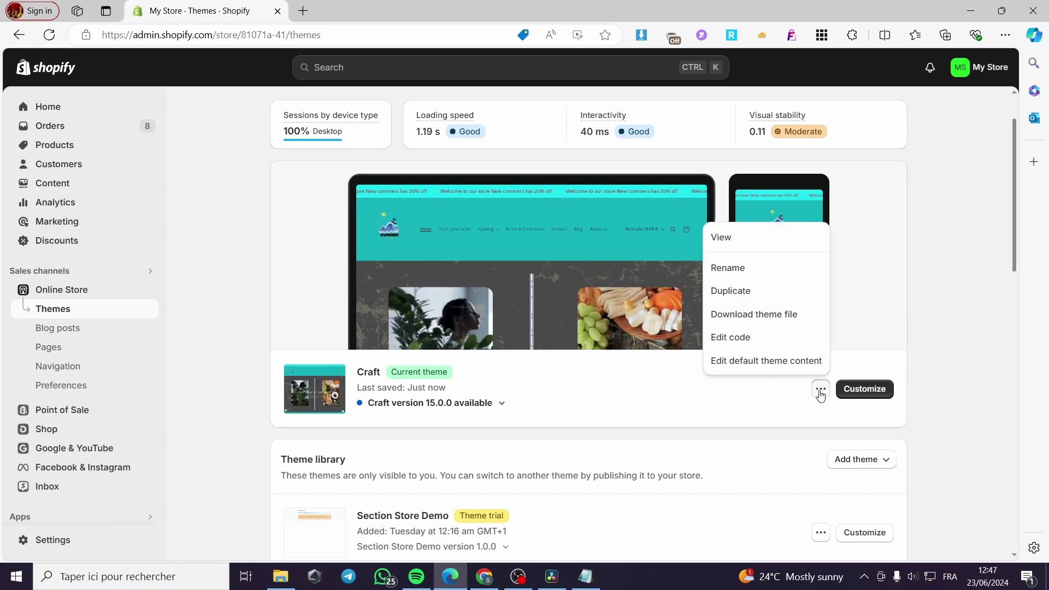
click(793, 344)
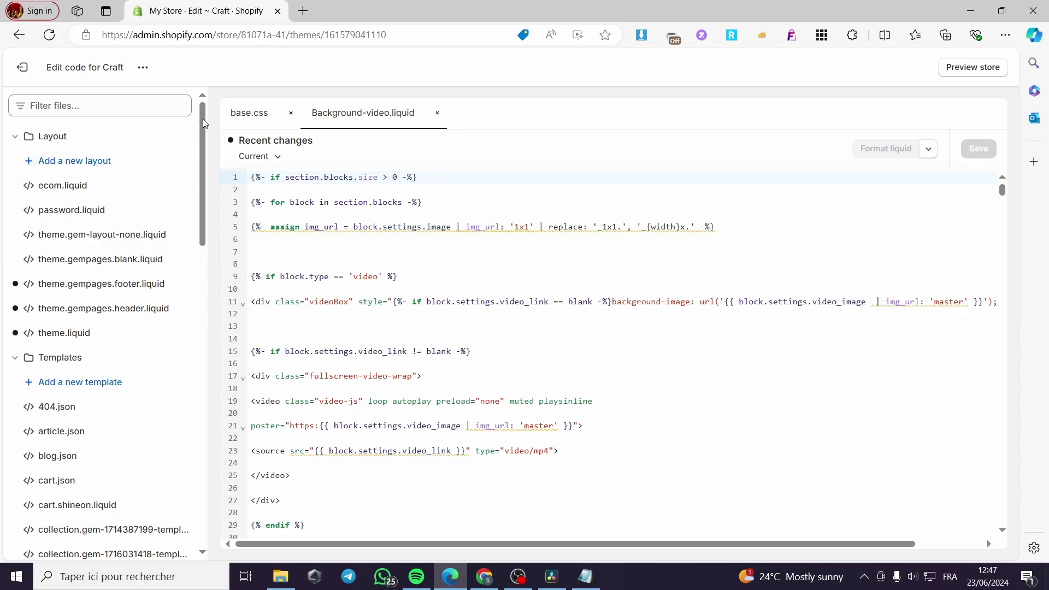
click(120, 110)
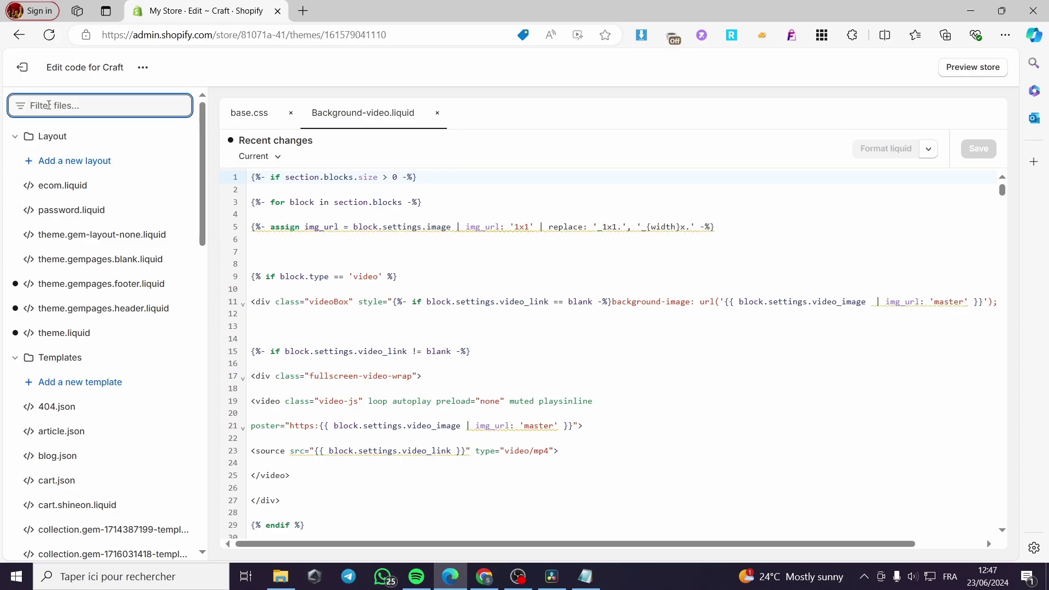
text(base)
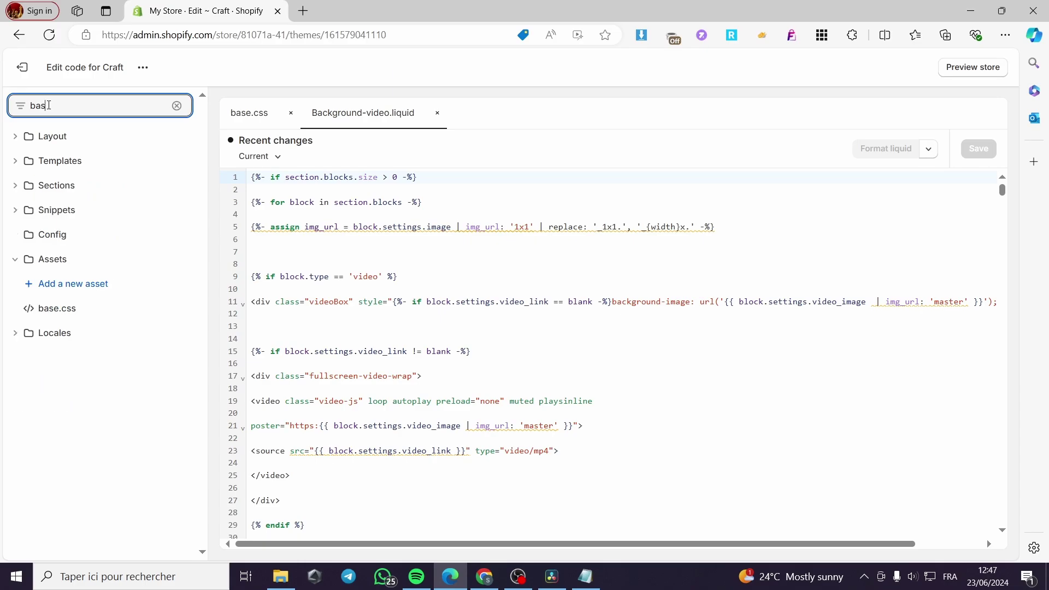
click(58, 316)
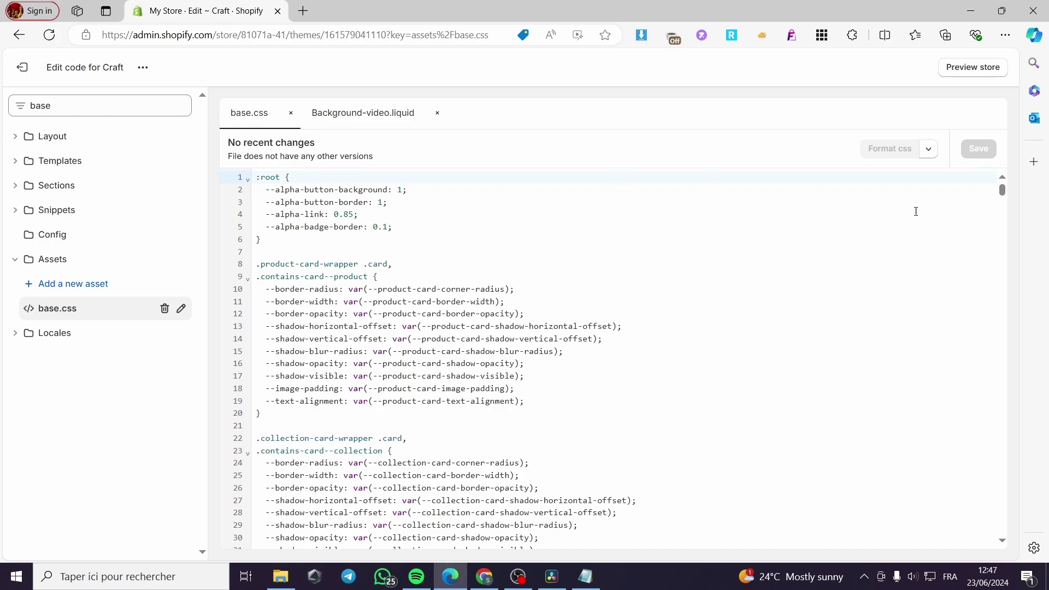
click(584, 577)
scroll(765, 347, up, 3)
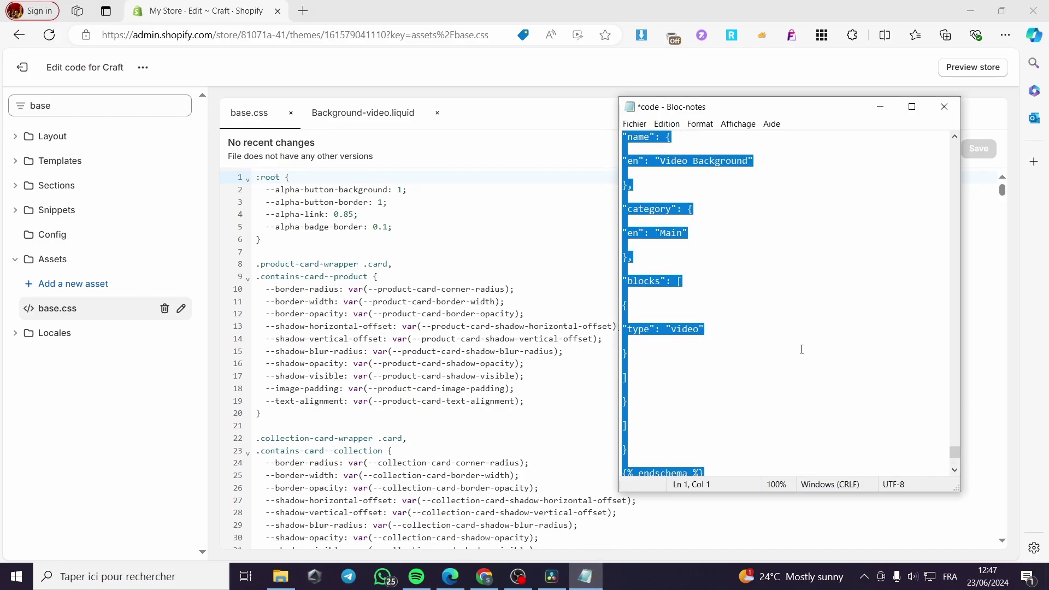
scroll(792, 335, down, 3)
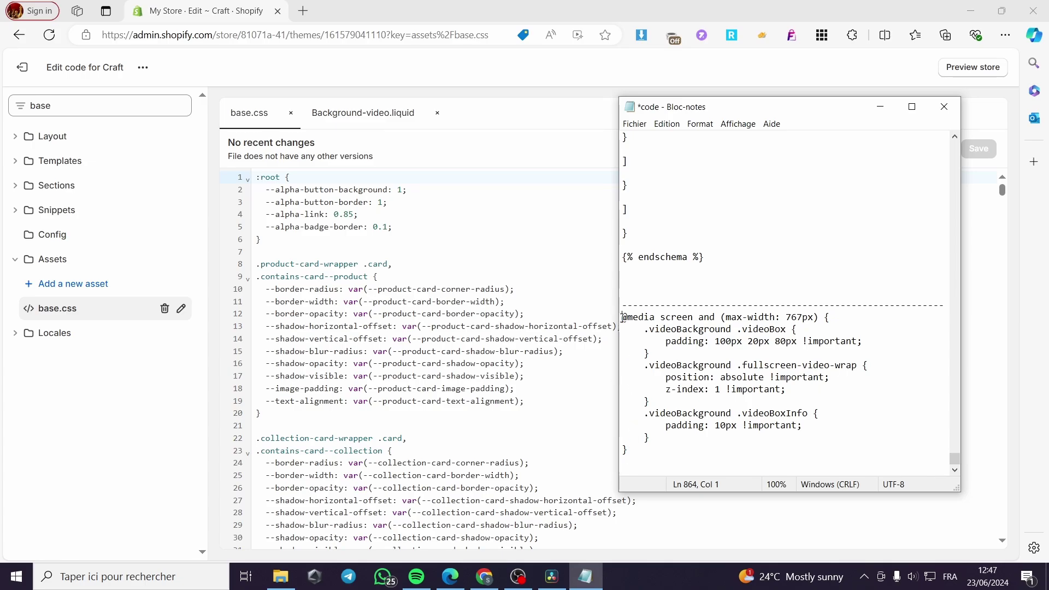
drag(623, 317, 695, 446)
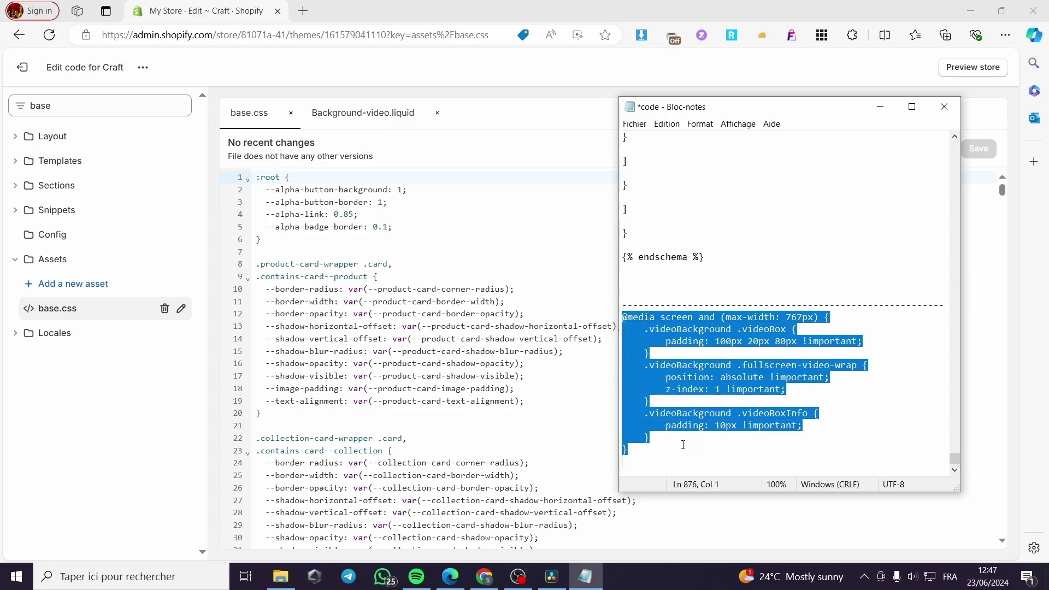
right_click(663, 367)
click(723, 405)
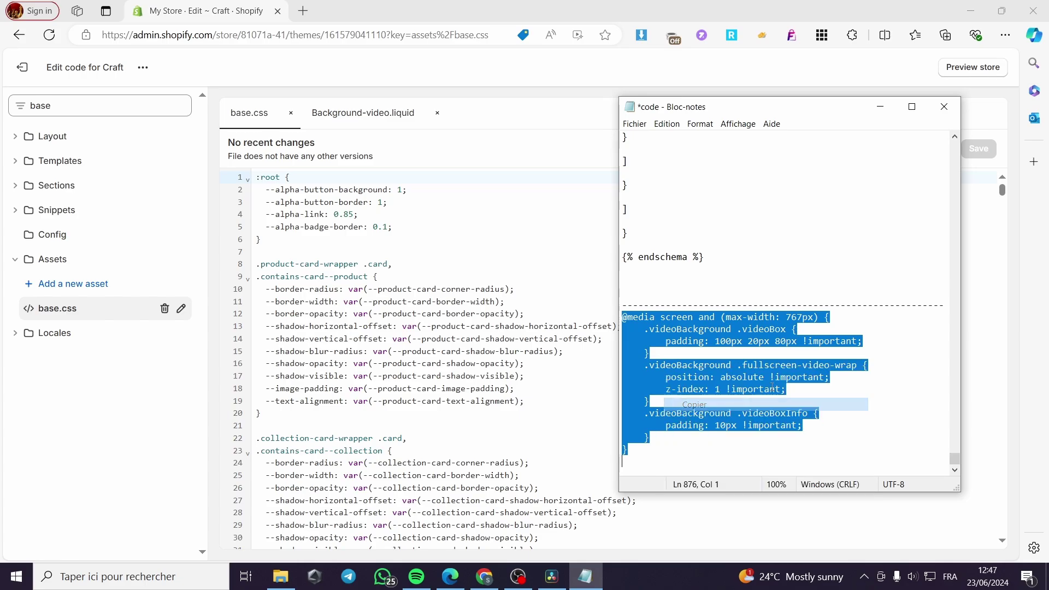
- Back in the Shopify code editor, paste the copied media query after the last rule of base.css, separated by an empty line, and save the file
click(982, 281)
drag(1003, 193, 952, 206)
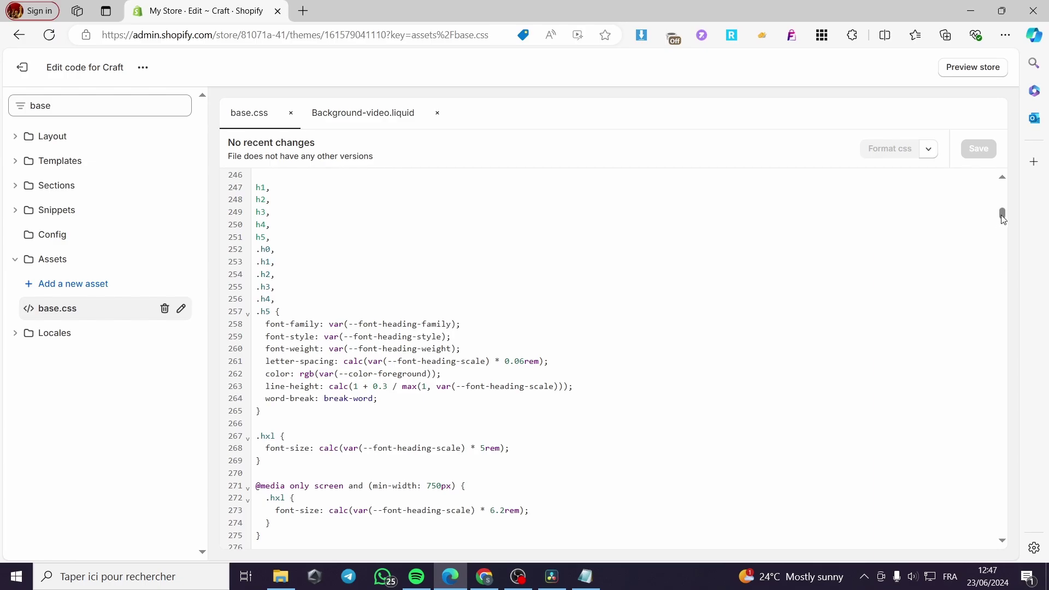
drag(1003, 218, 987, 541)
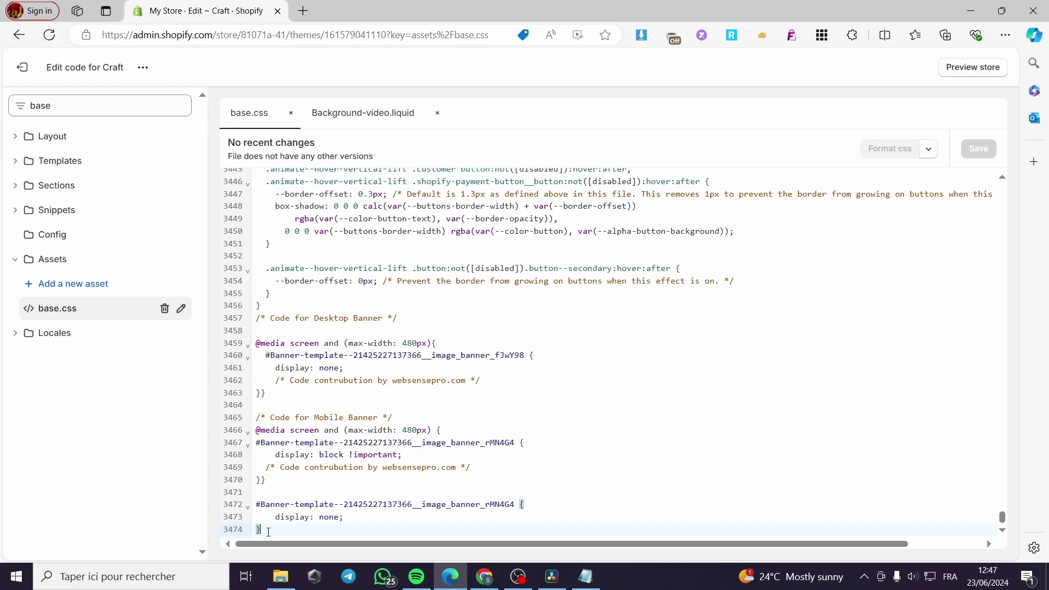
key(Return)
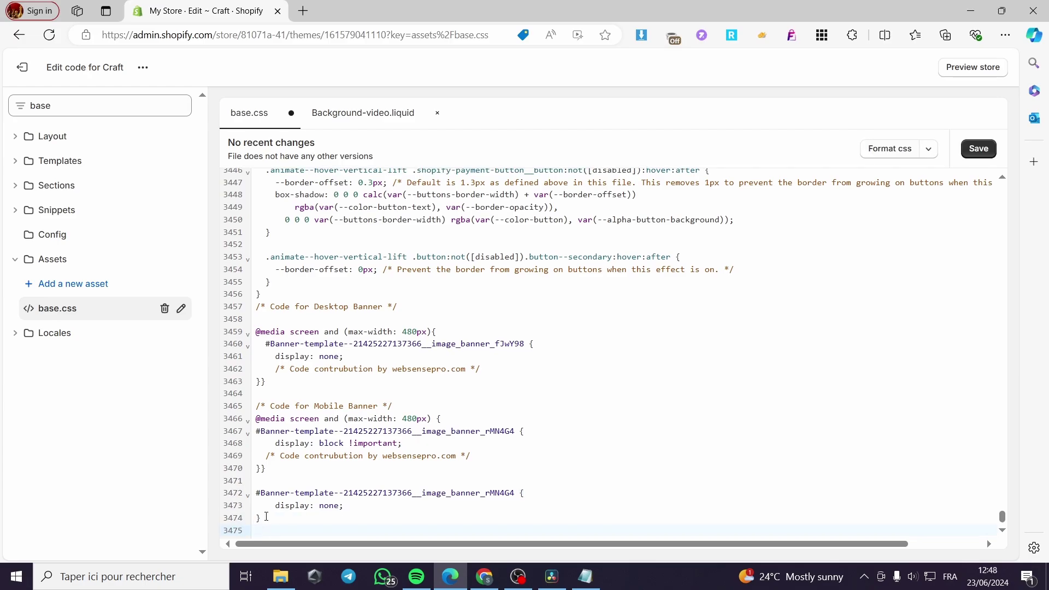
key(Return)
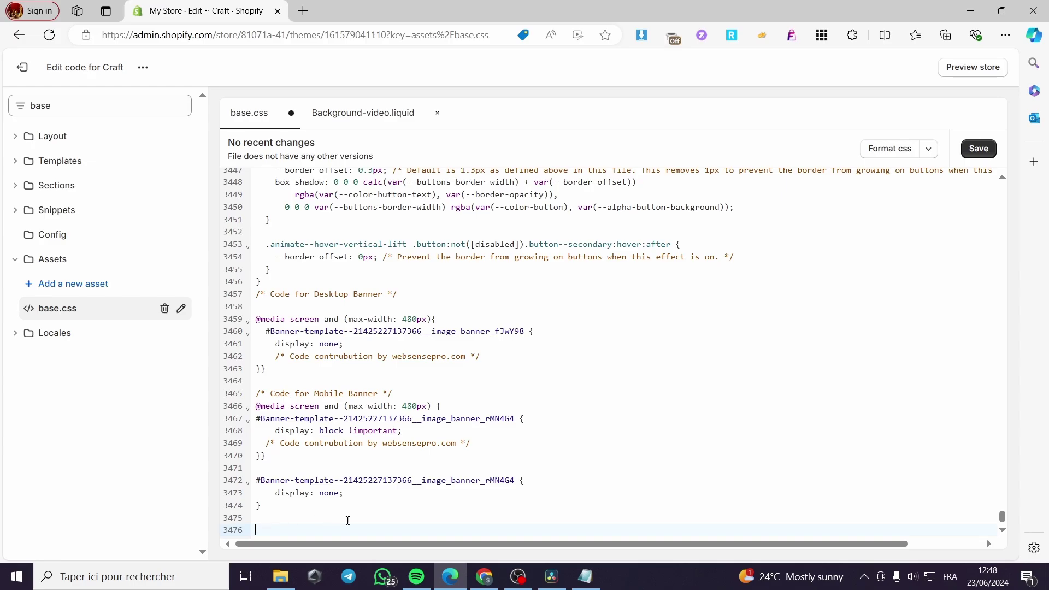
key(ctrl+v)
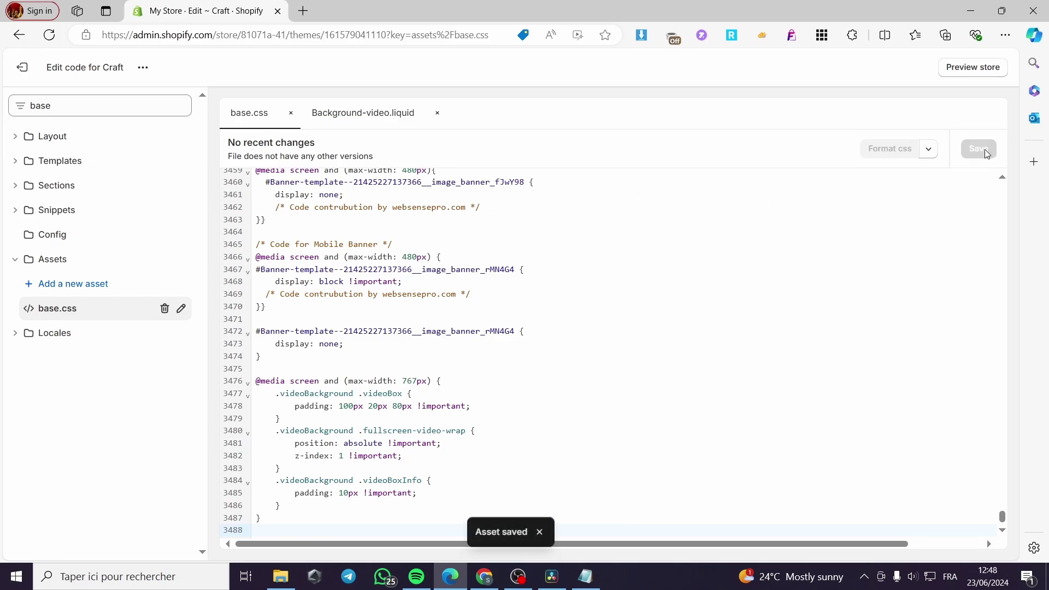
- Reopen the Craft theme's customizer and examine the home page's video section and the sections below it in the mobile preview
click(19, 70)
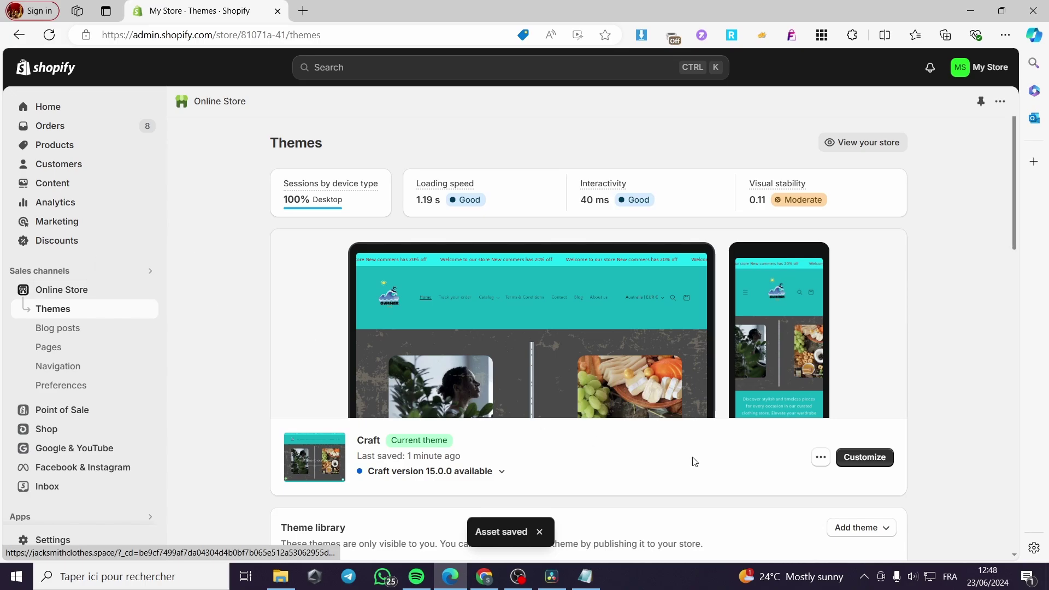
click(861, 461)
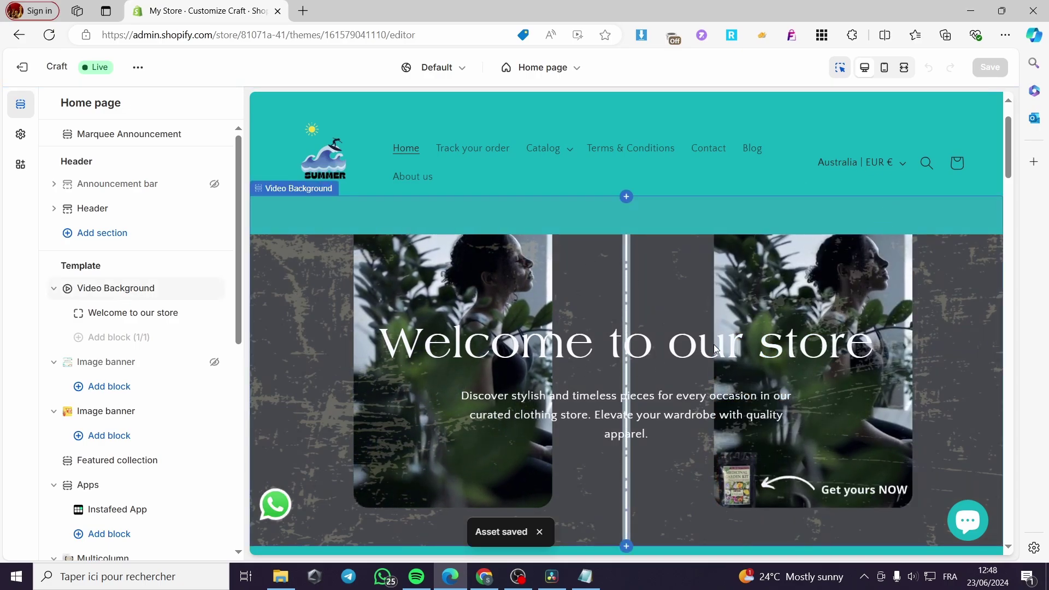
click(884, 68)
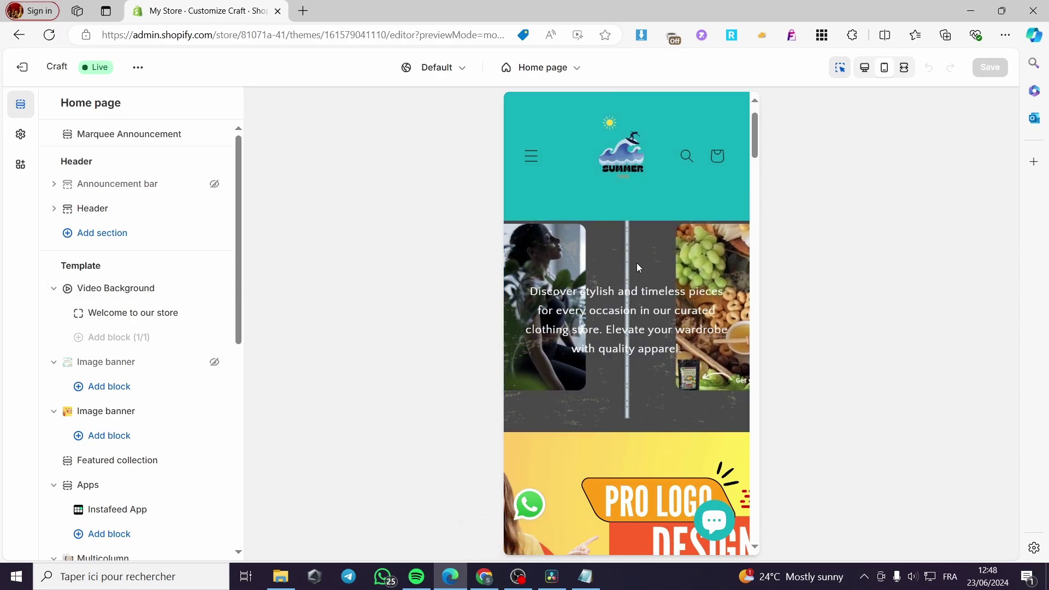
scroll(608, 379, down, 5)
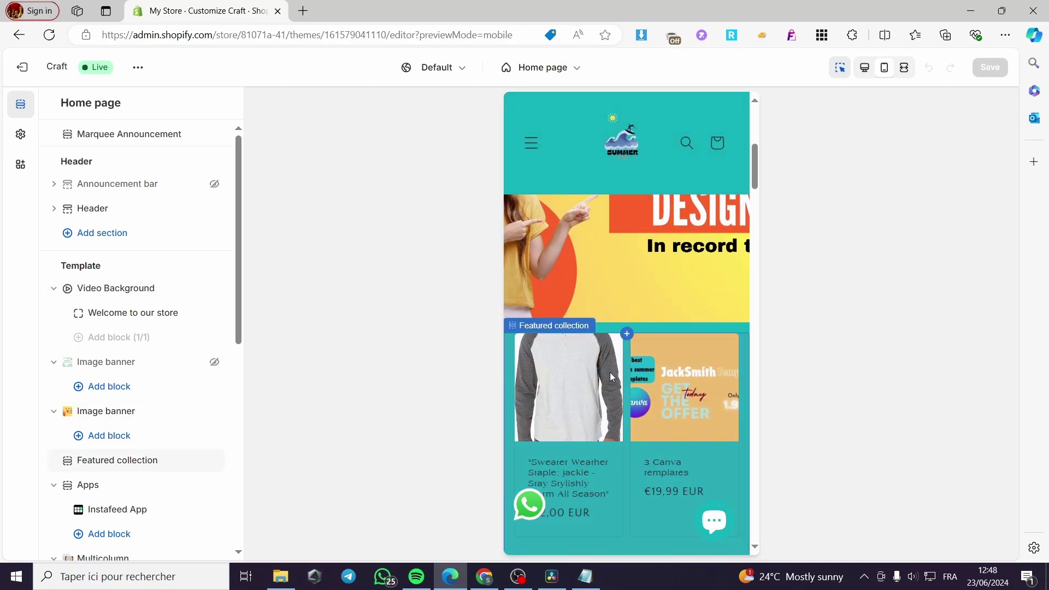
scroll(610, 377, up, 6)
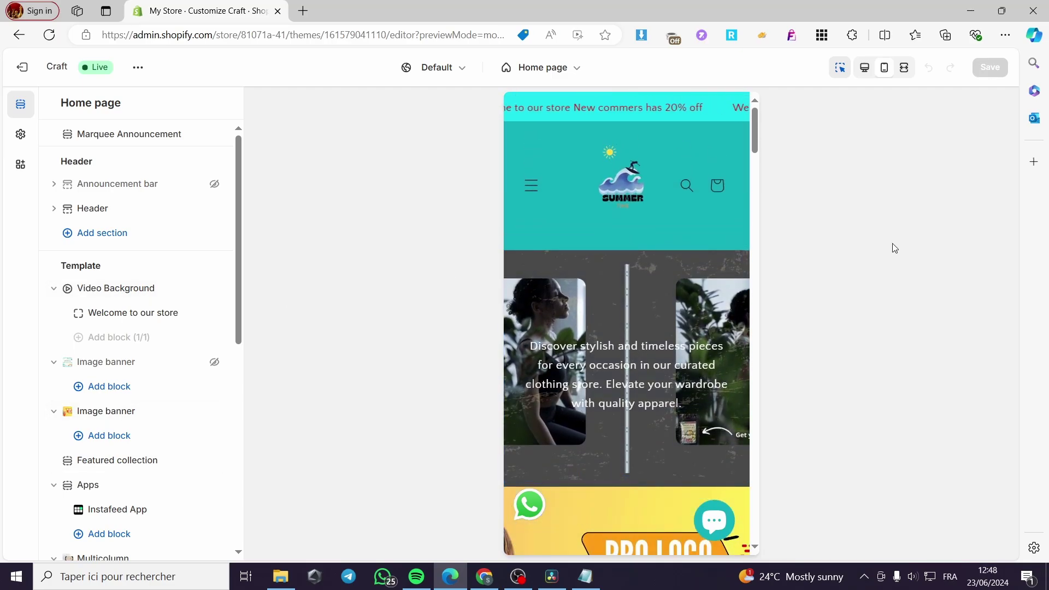